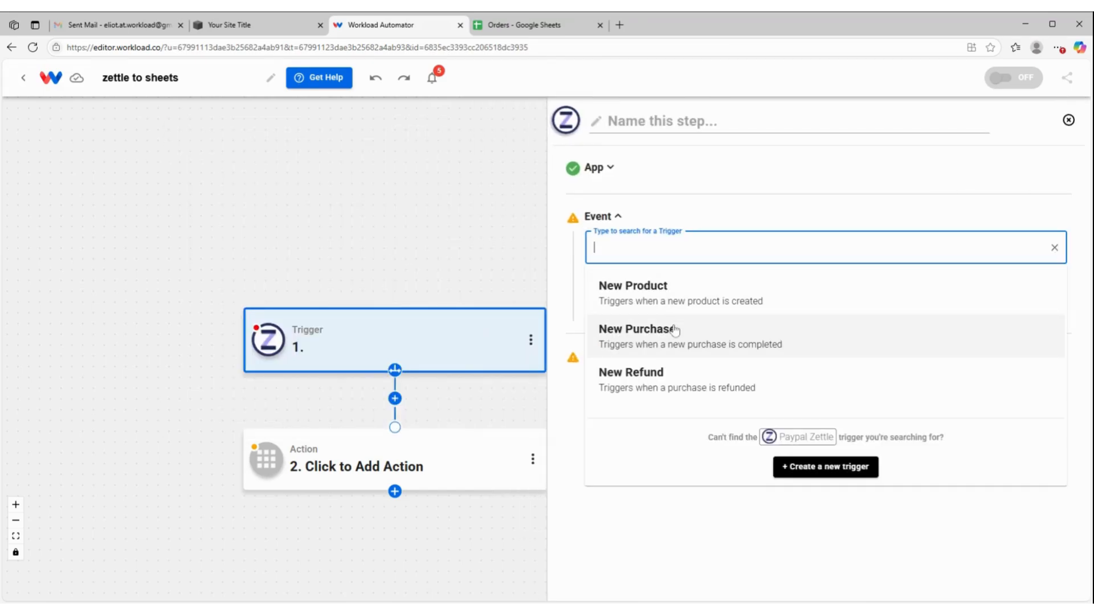
Set the Paypal Zettle trigger event to New Purchase, accept the connected account and test the trigger.
left_click(677, 331)
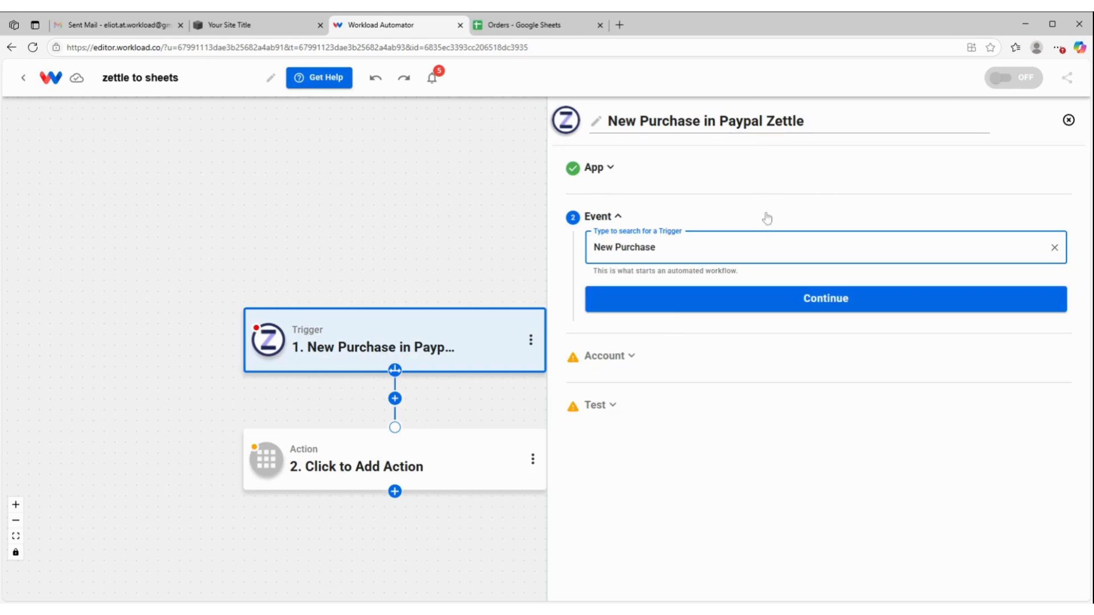
left_click(761, 295)
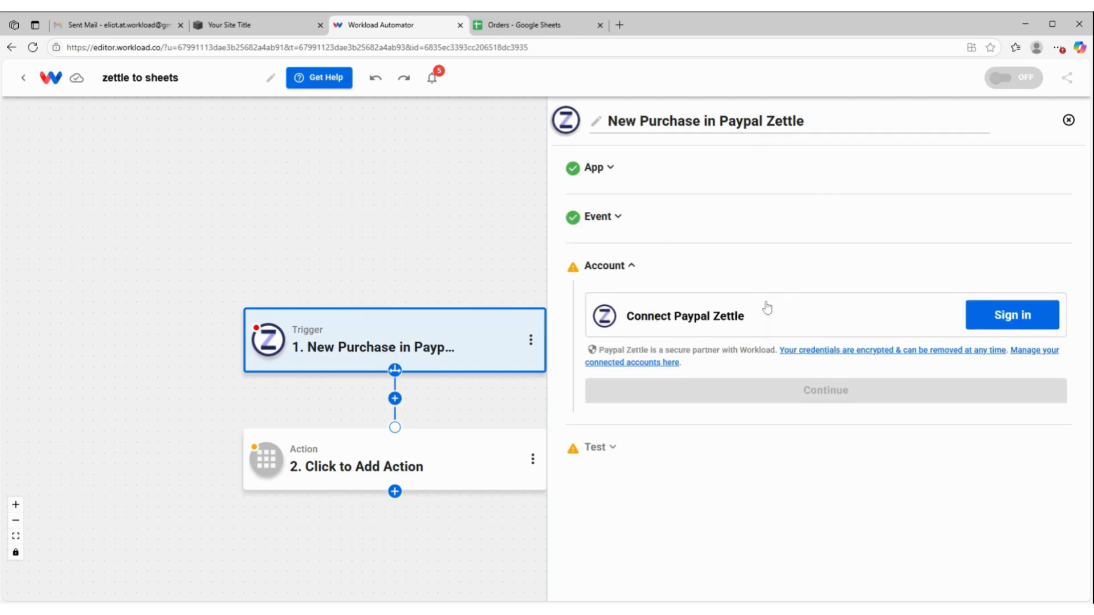
left_click(774, 399)
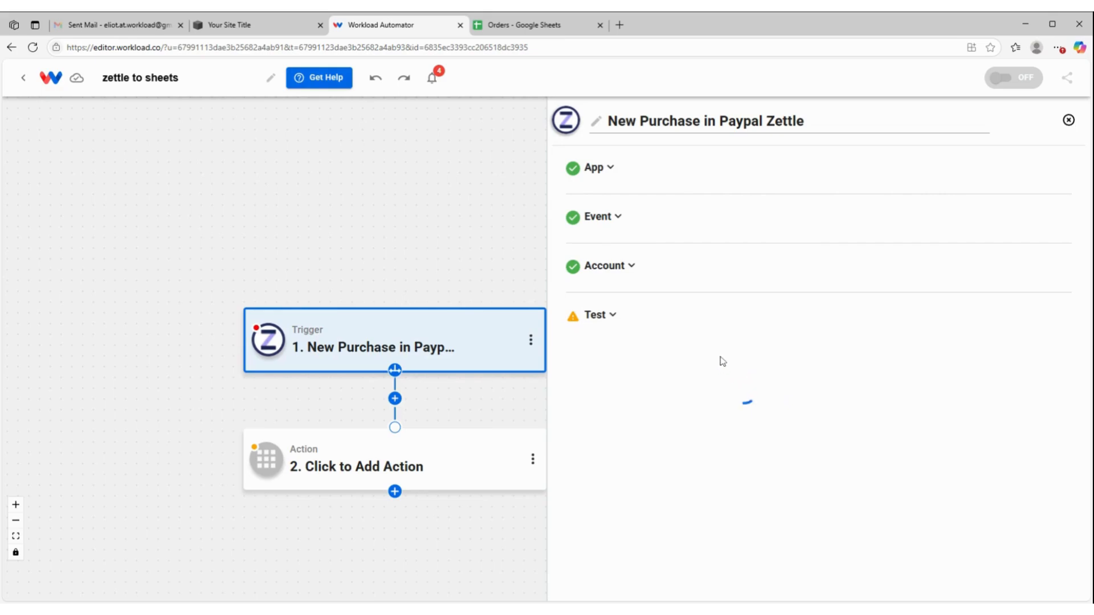
left_click(745, 476)
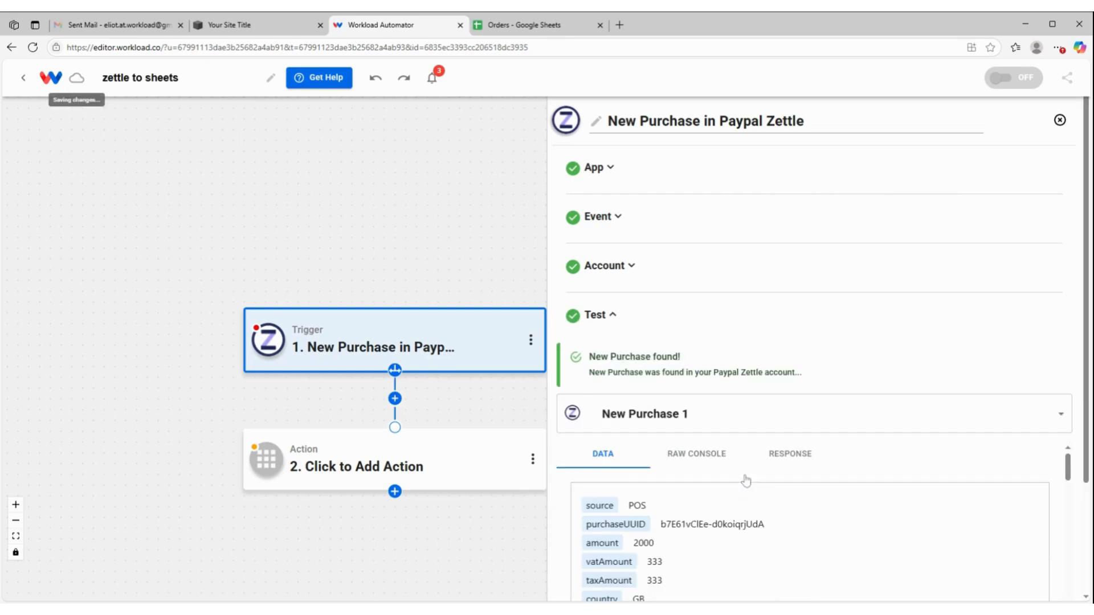
Examine the test purchase's fields as formatted data and as raw console output, focusing on the products array.
scroll(782, 329, "down", 2)
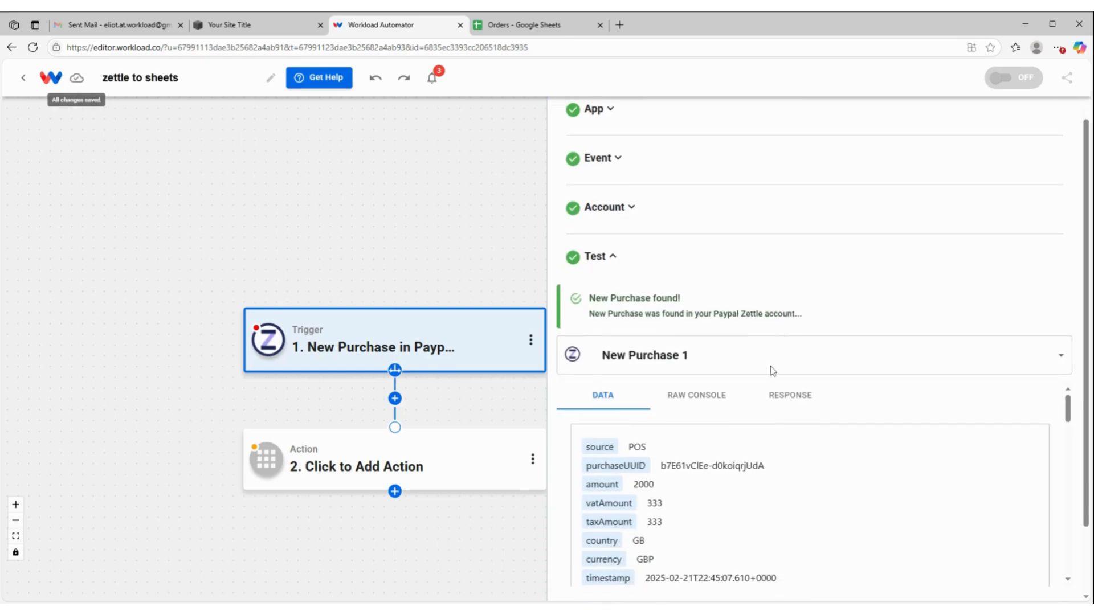
scroll(762, 424, "down", 8)
scroll(760, 430, "down", 10)
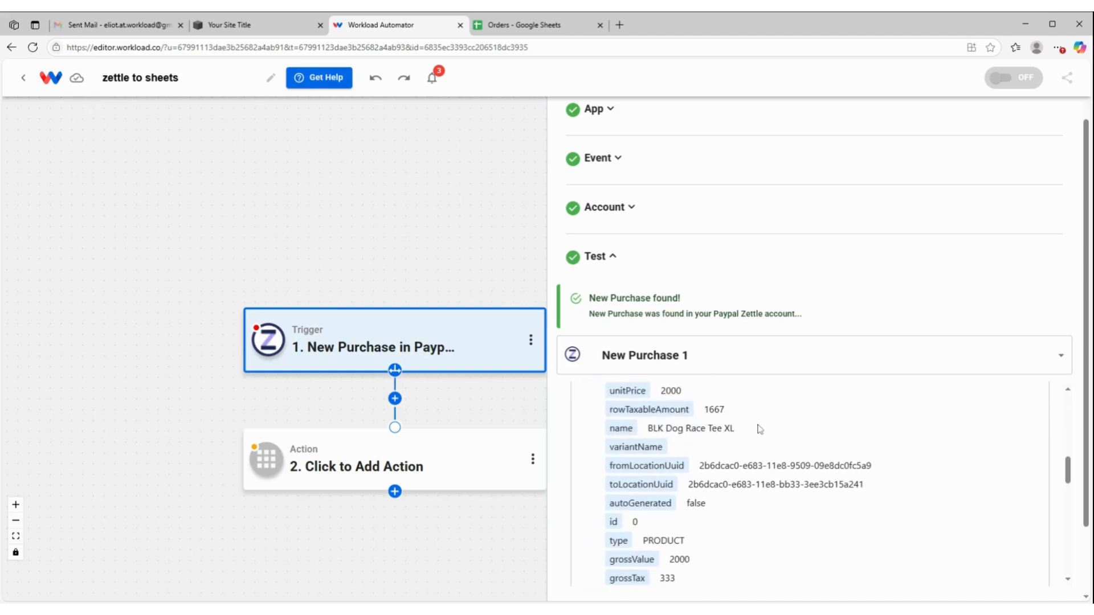
scroll(760, 429, "up", 20)
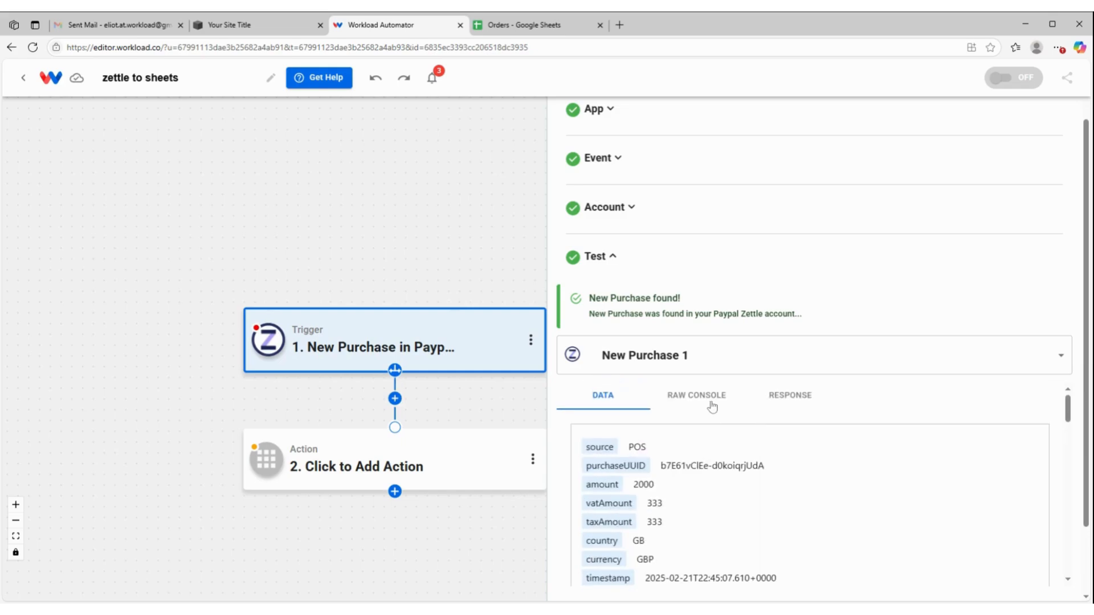
left_click(711, 406)
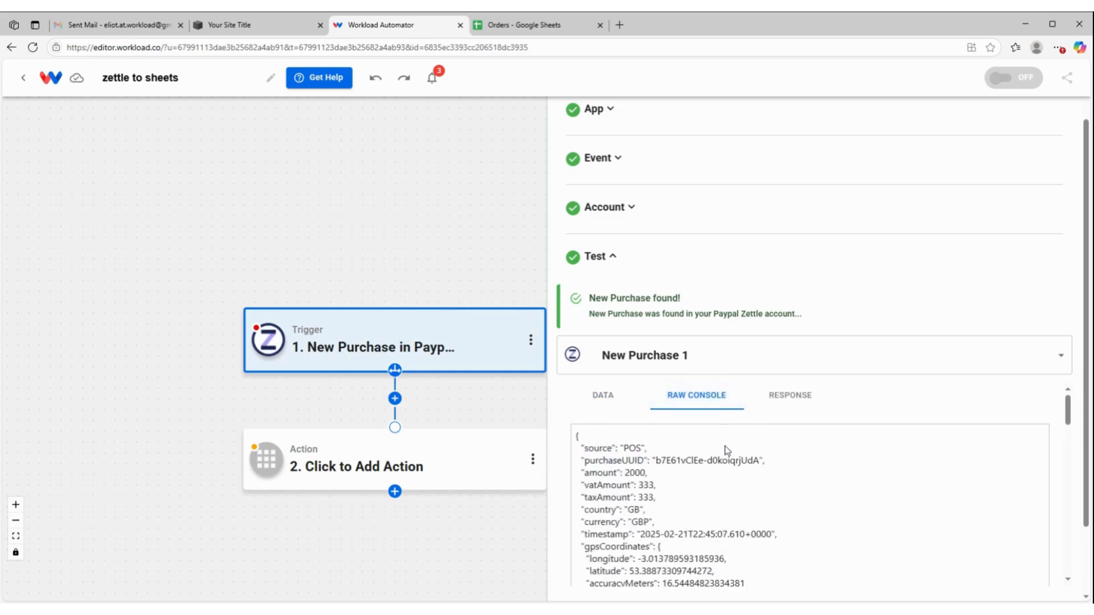
scroll(727, 450, "down", 5)
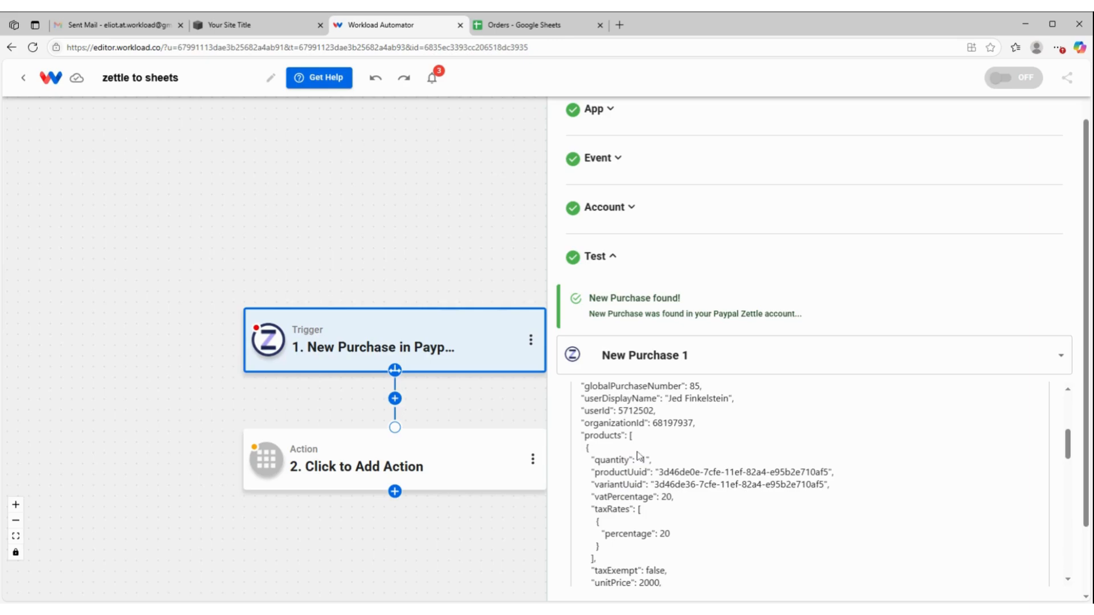
scroll(633, 507, "down", 1)
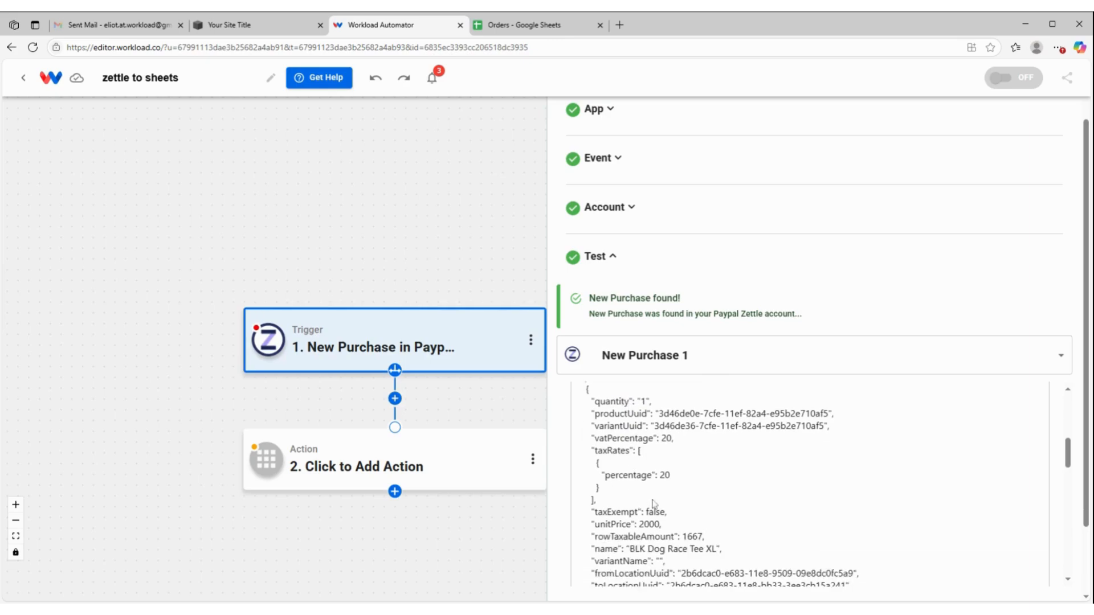
scroll(649, 536, "down", 1)
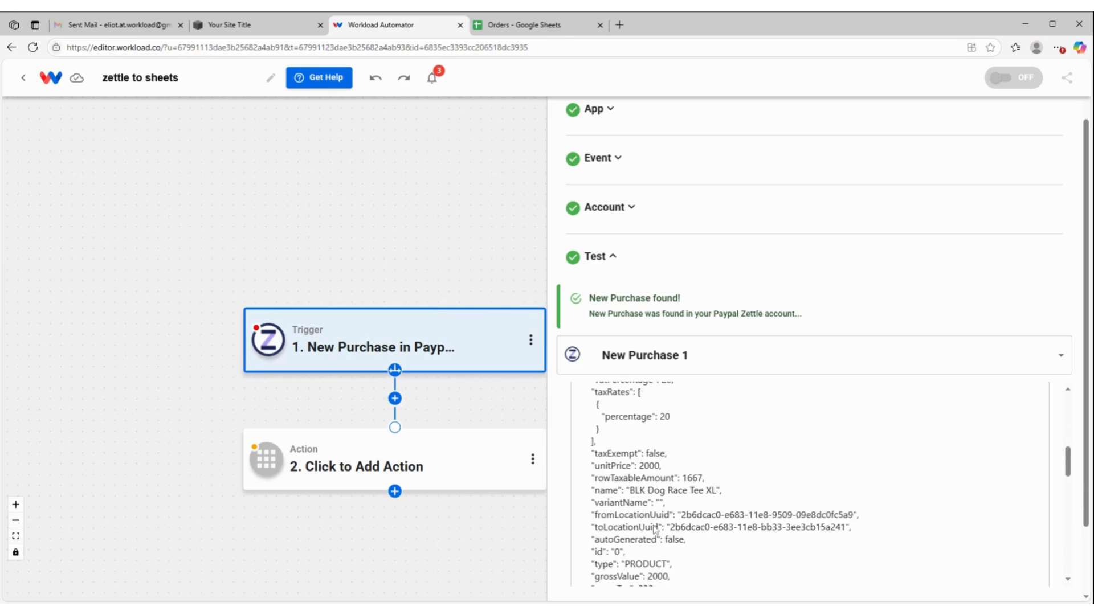
scroll(668, 476, "up", 2)
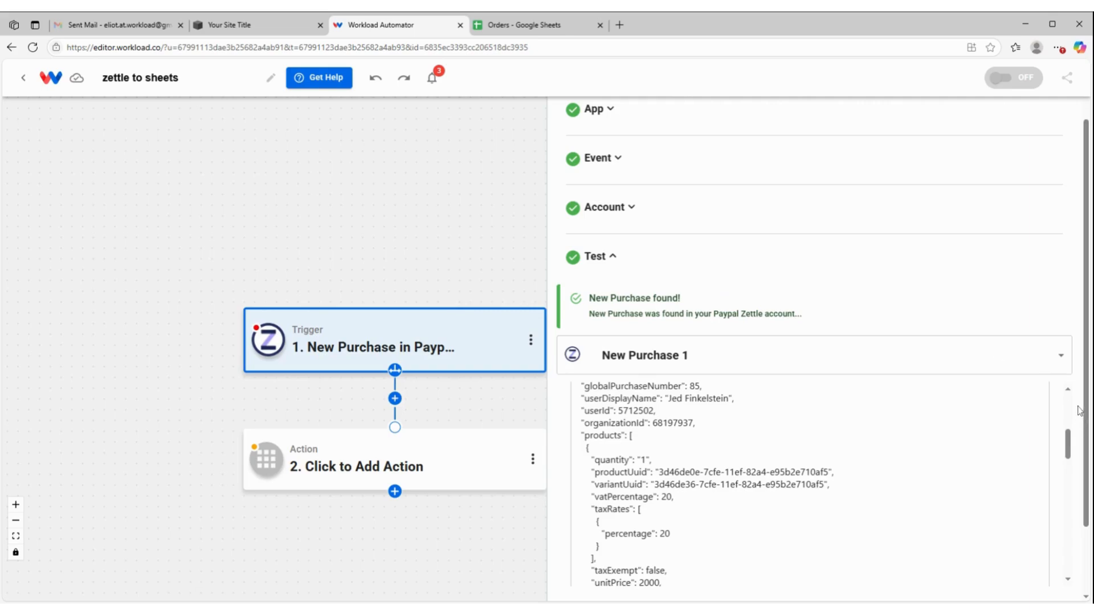
scroll(1078, 407, "down", 2)
scroll(898, 471, "down", 3)
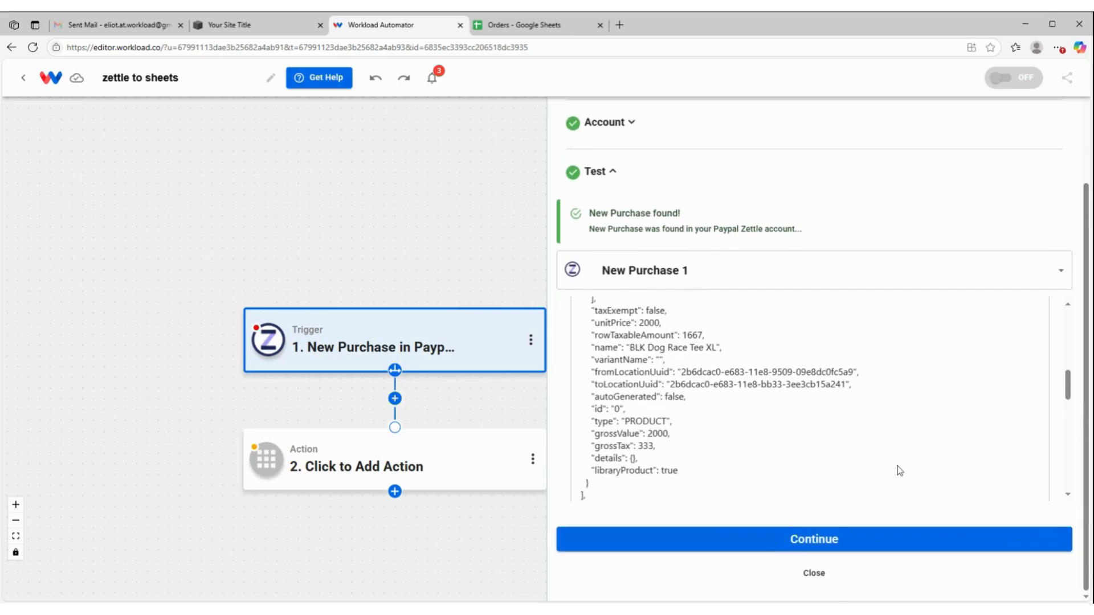
Finish the trigger and set up action 2 with the AI Formatter by Workload tool and the Format Data event.
left_click(827, 544)
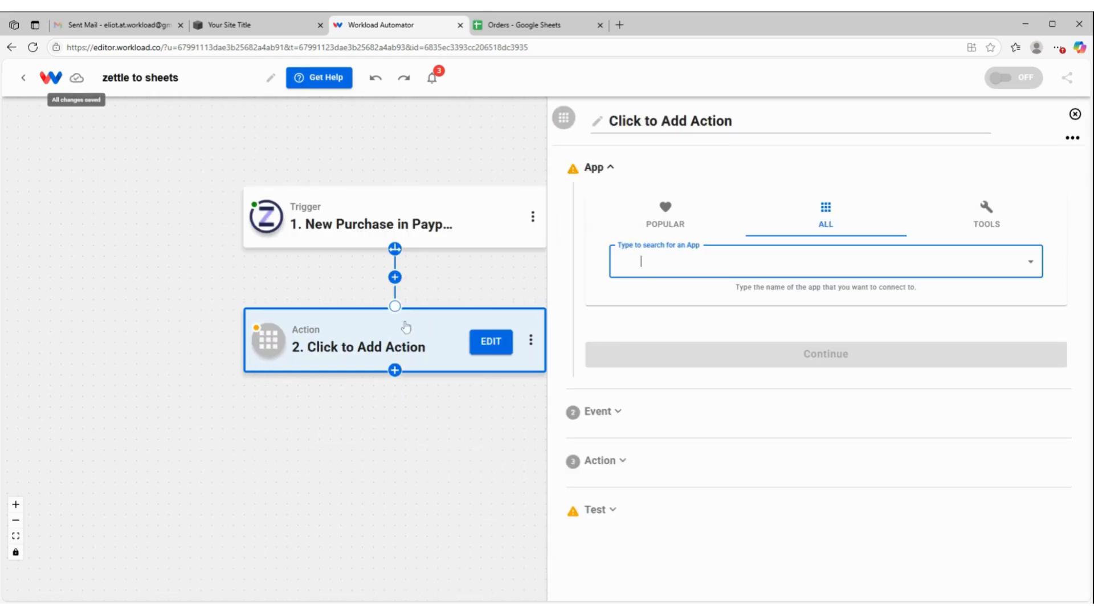
left_click(986, 216)
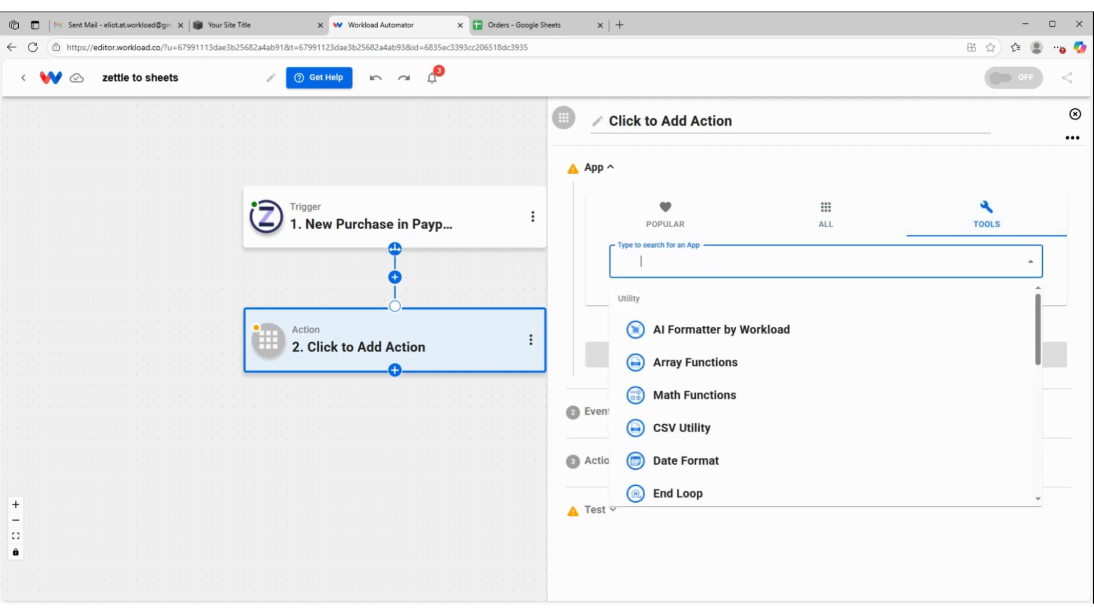
left_click(753, 331)
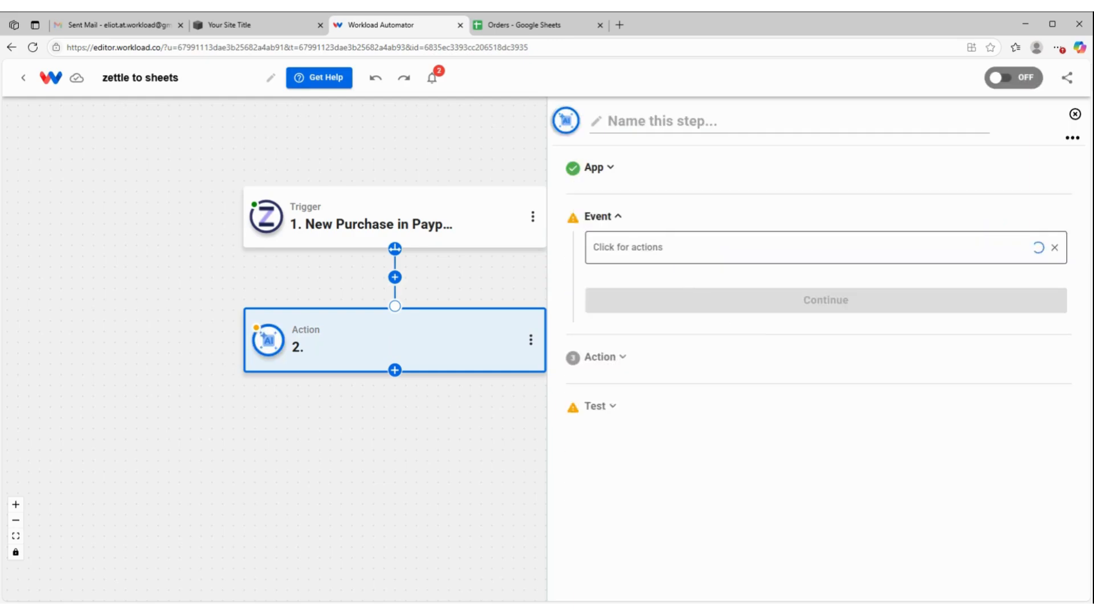
left_click(736, 328)
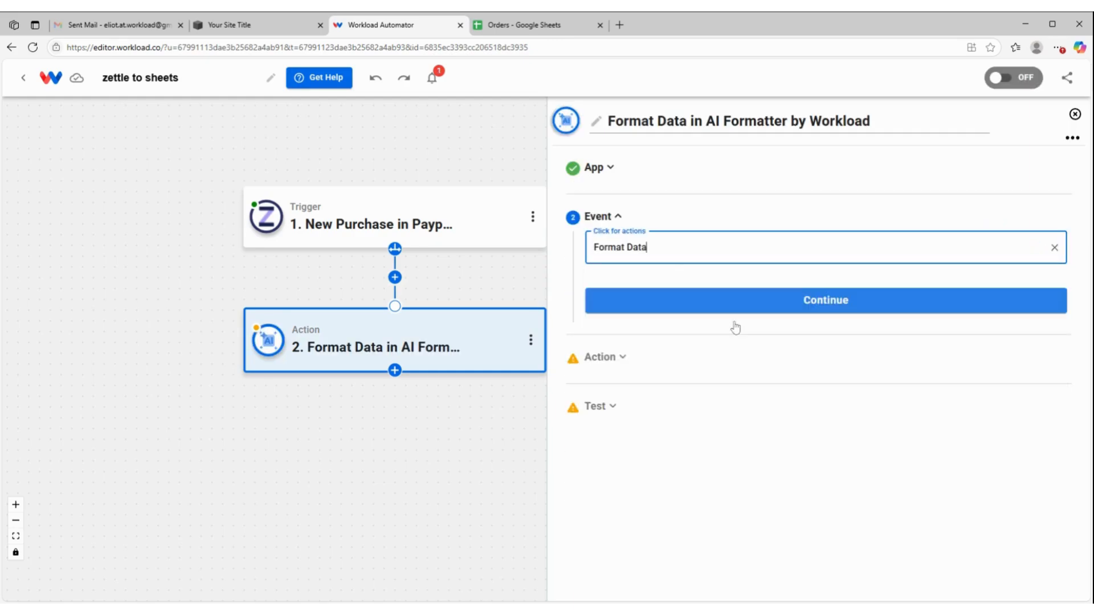
left_click(772, 302)
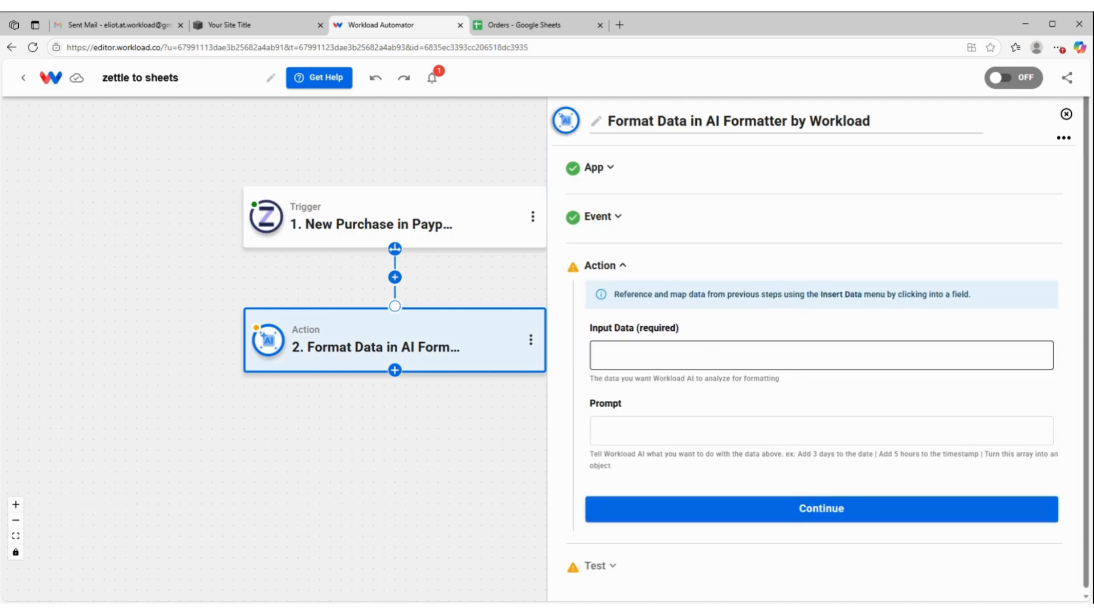
Map the products array from the New Purchase trigger into the Format Data action's Input Data.
left_click(708, 356)
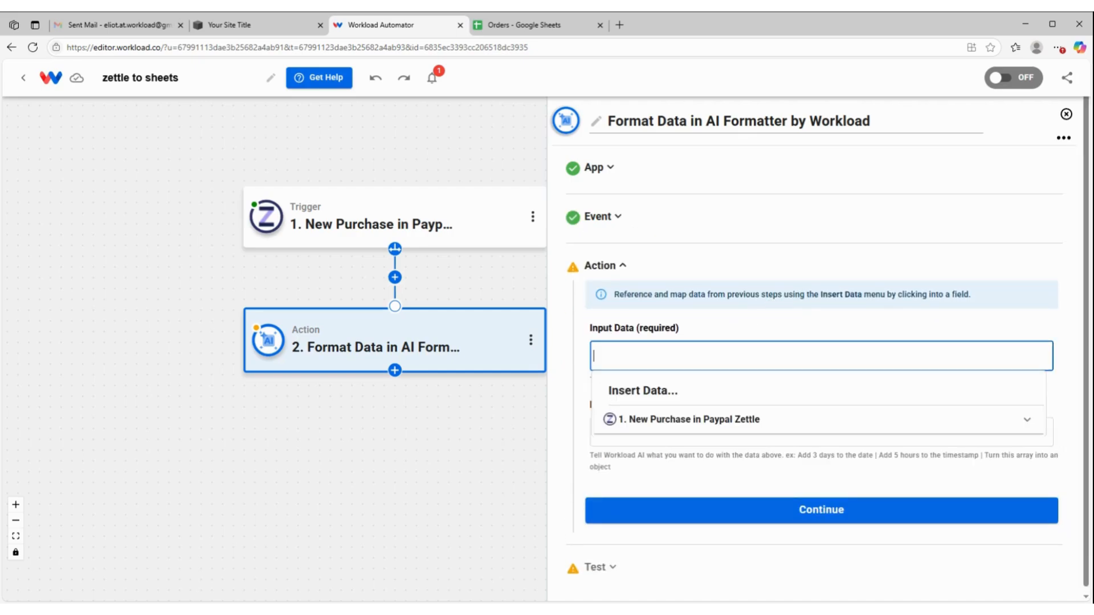
left_click(732, 420)
scroll(707, 456, "down", 6)
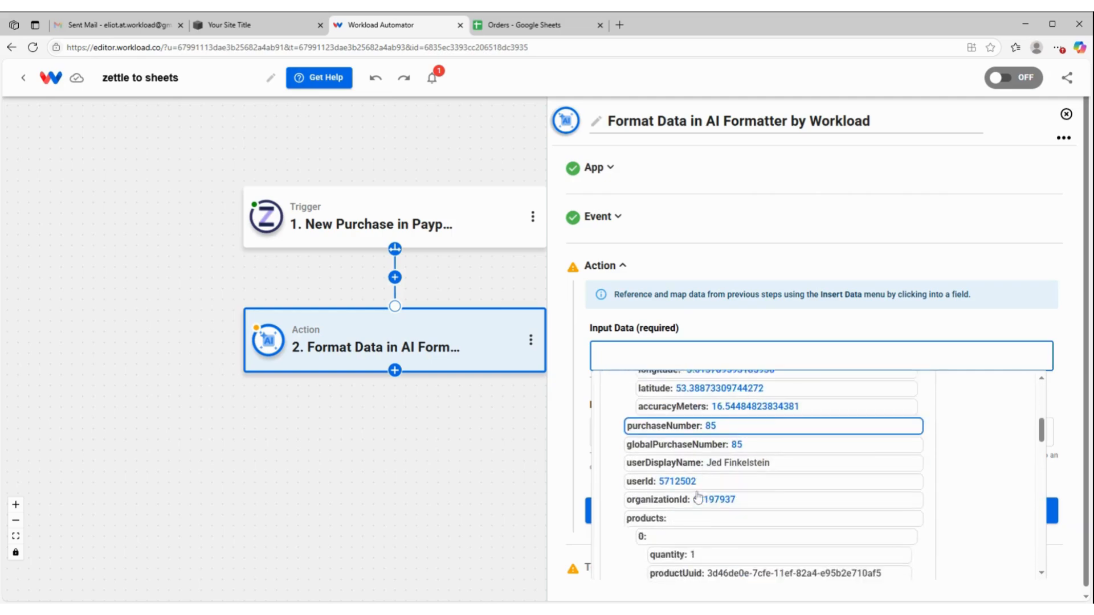
scroll(698, 499, "down", 1)
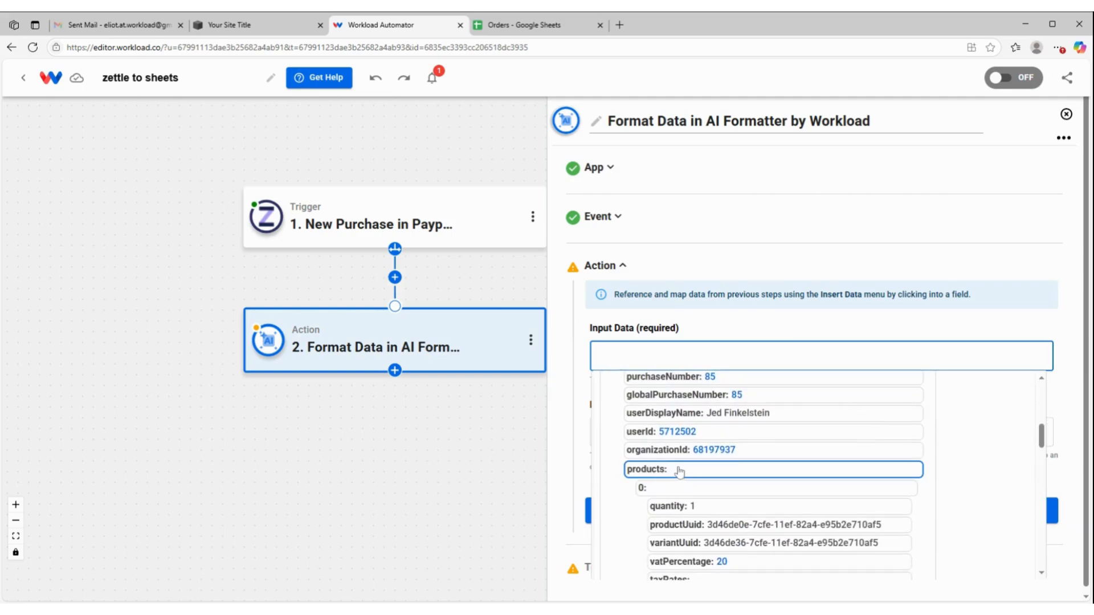
left_click(678, 471)
left_click(794, 329)
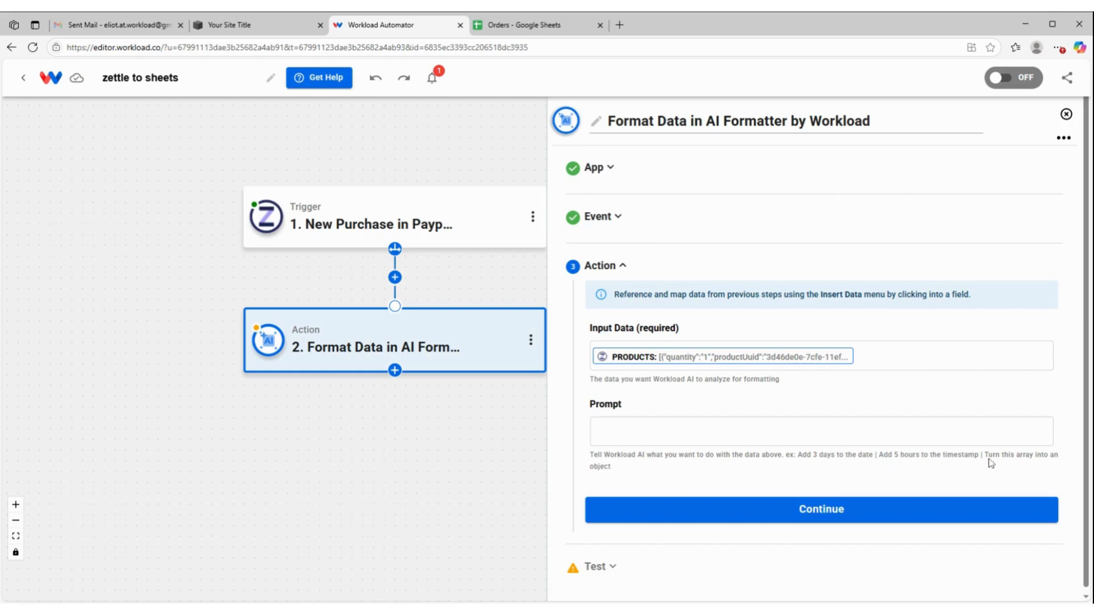
Copy the example "Turn this array into an object" from the Prompt help text and use it as the prompt.
left_click_drag(989, 459, 961, 495)
key("ctrl+c")
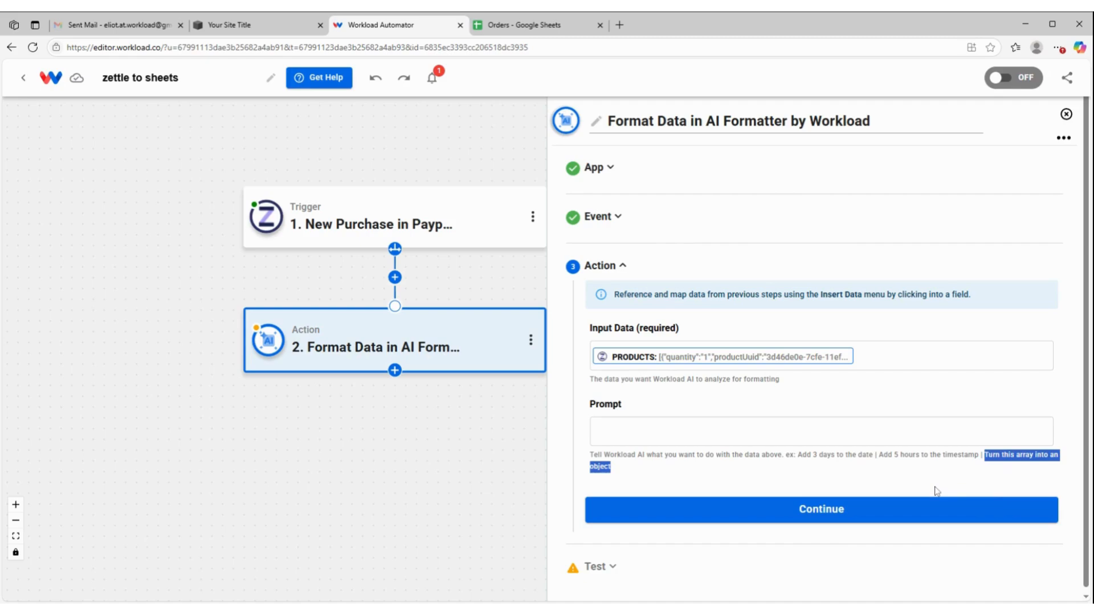
left_click(753, 431)
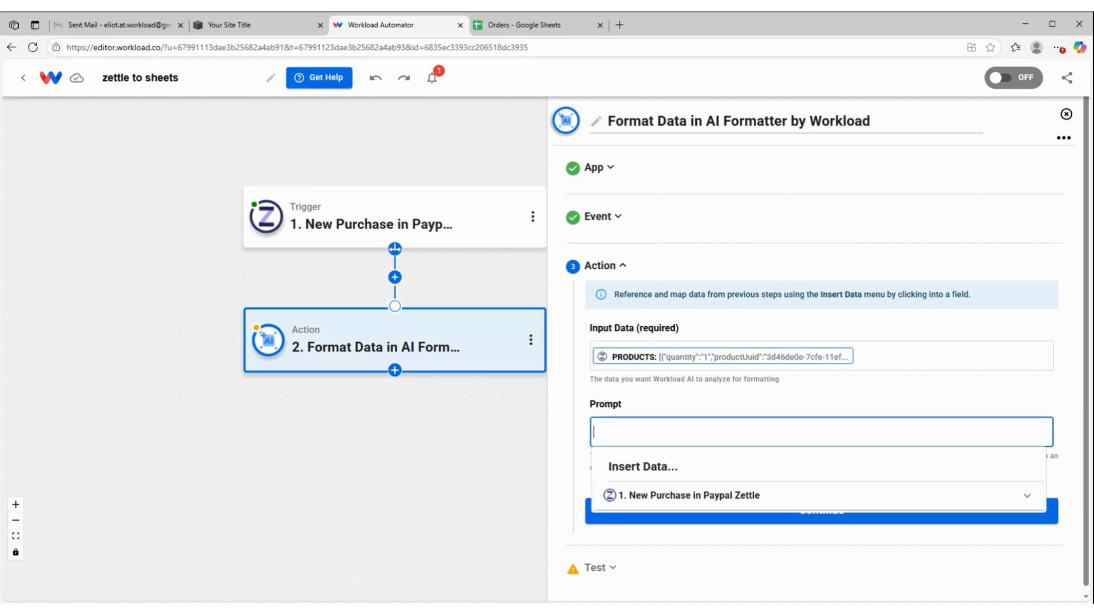
key("ctrl+v")
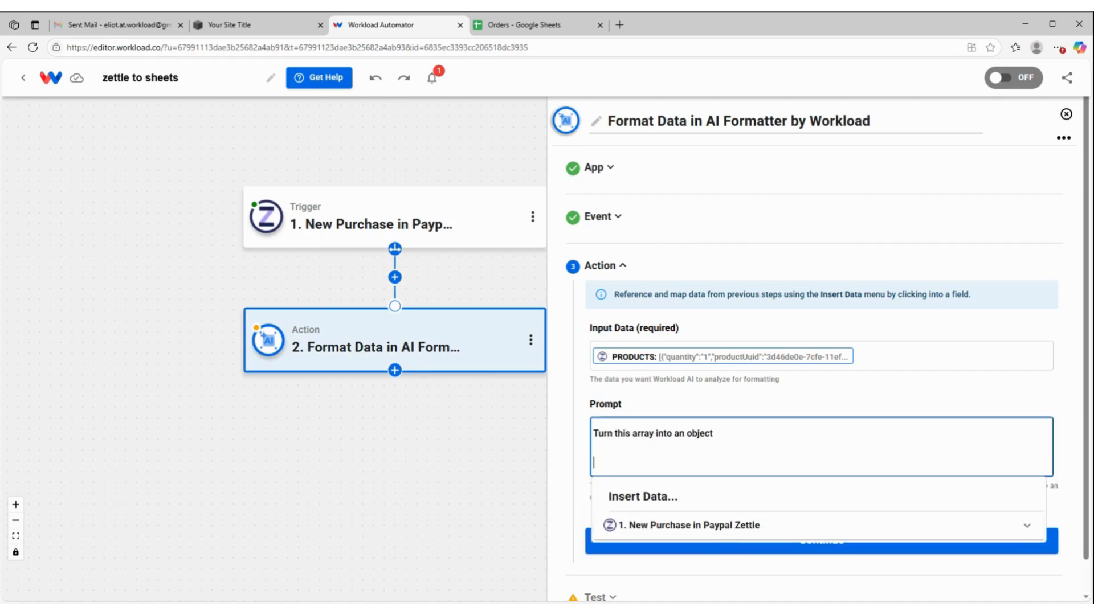
left_click(719, 406)
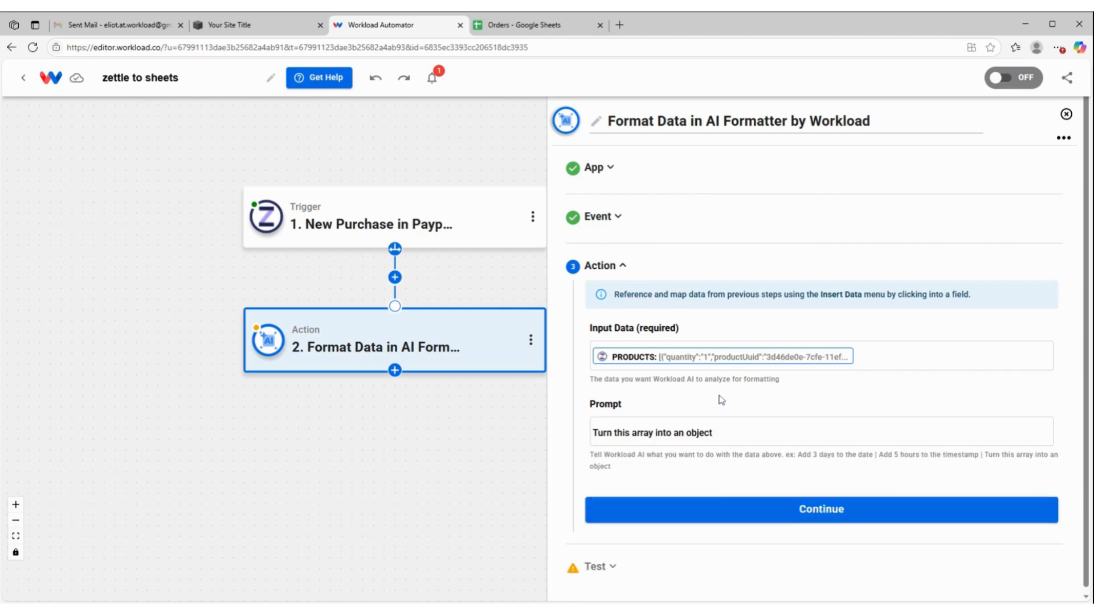
Test the Format Data action, review the returned product fields and complete the action.
left_click(727, 519)
left_click(701, 580)
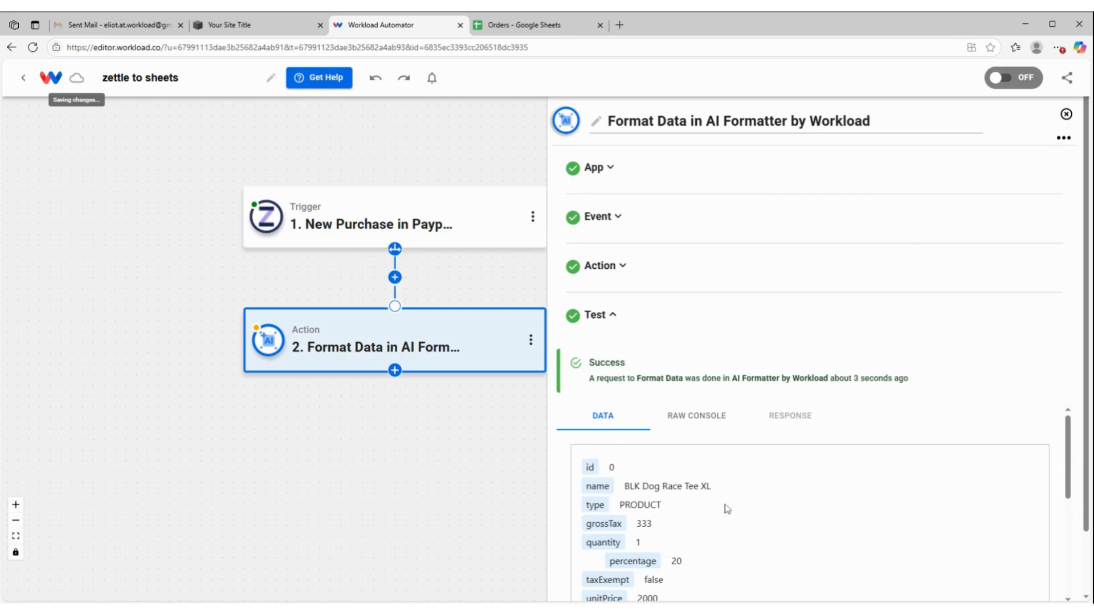
scroll(680, 505, "down", 1)
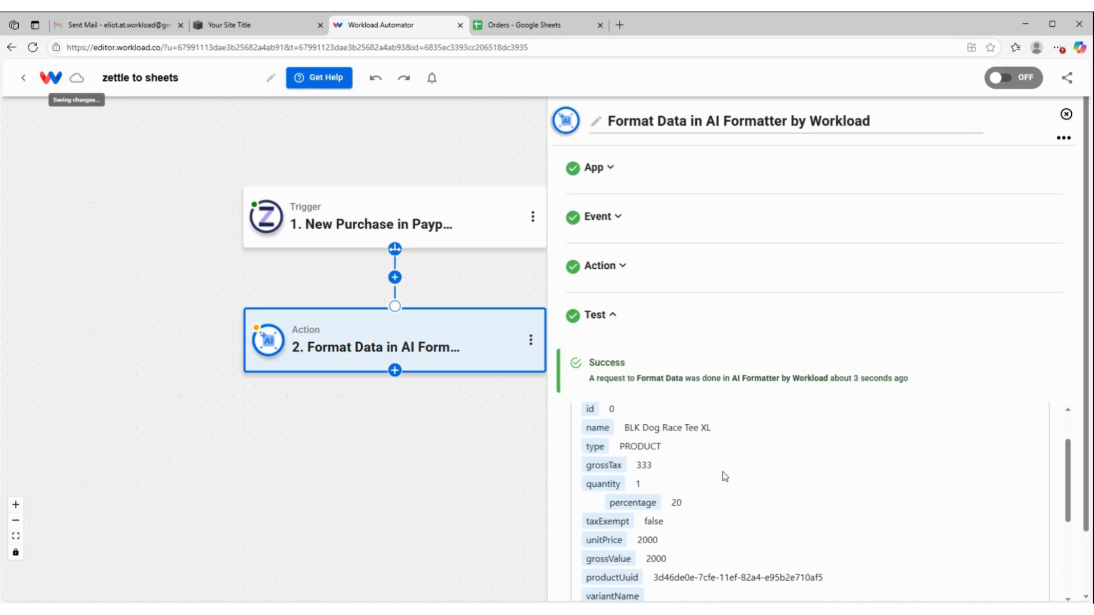
scroll(748, 512, "down", 2)
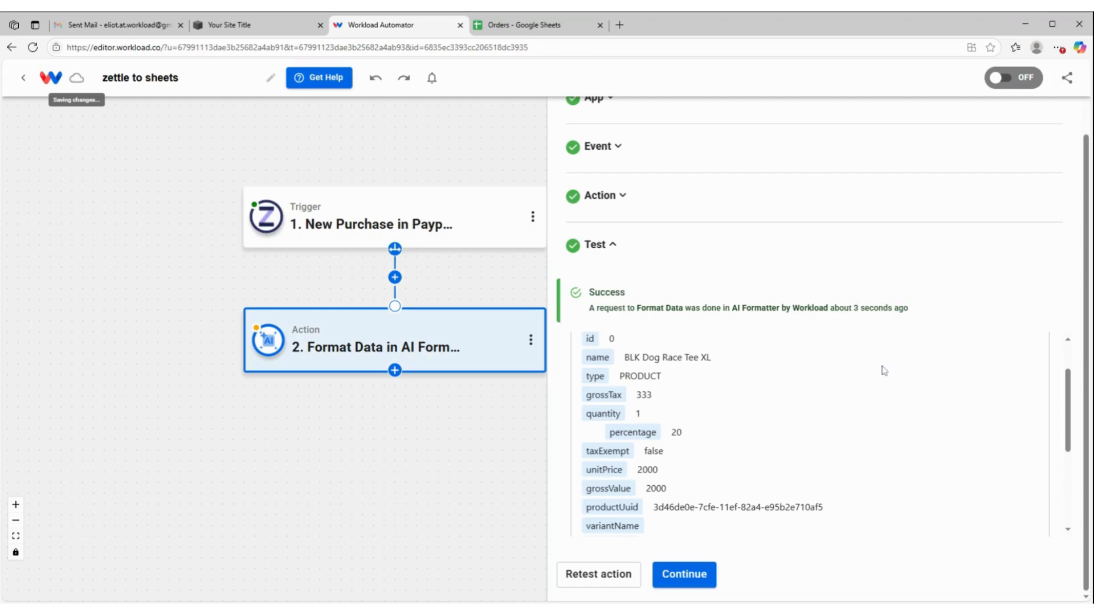
scroll(930, 405, "down", 3)
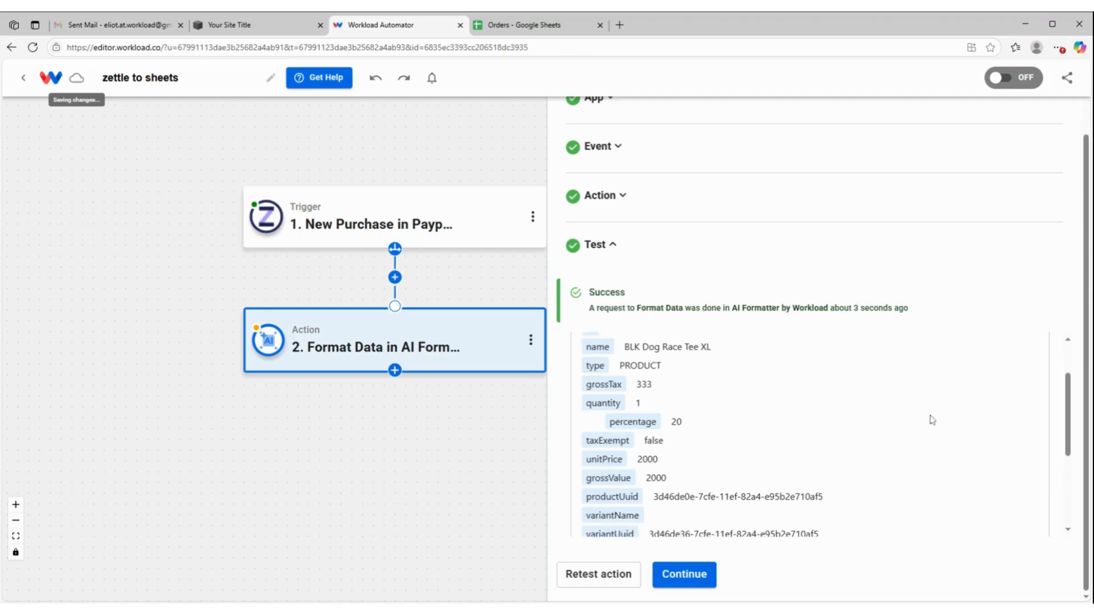
left_click(686, 576)
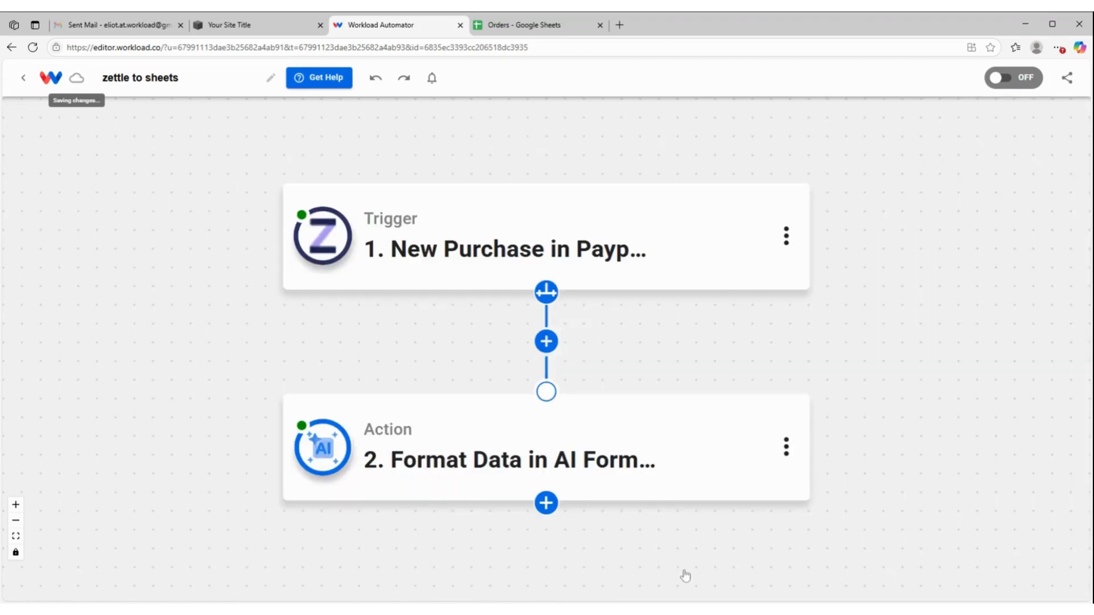
Add a third action after Format Data and choose Google Sheets as its app.
left_click(548, 508)
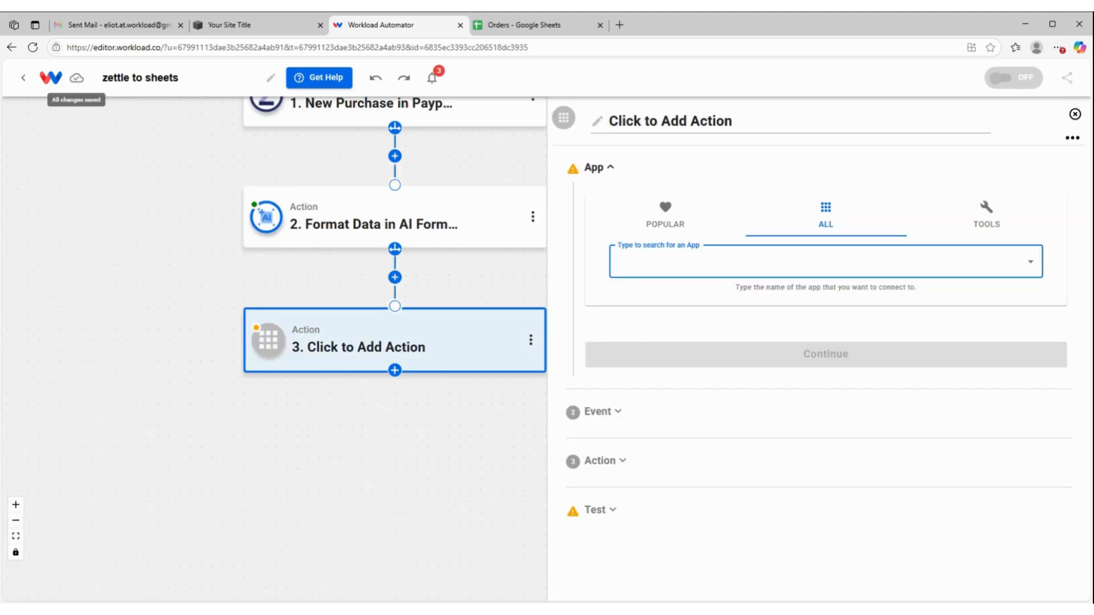
type("shh")
key("BackSpace")
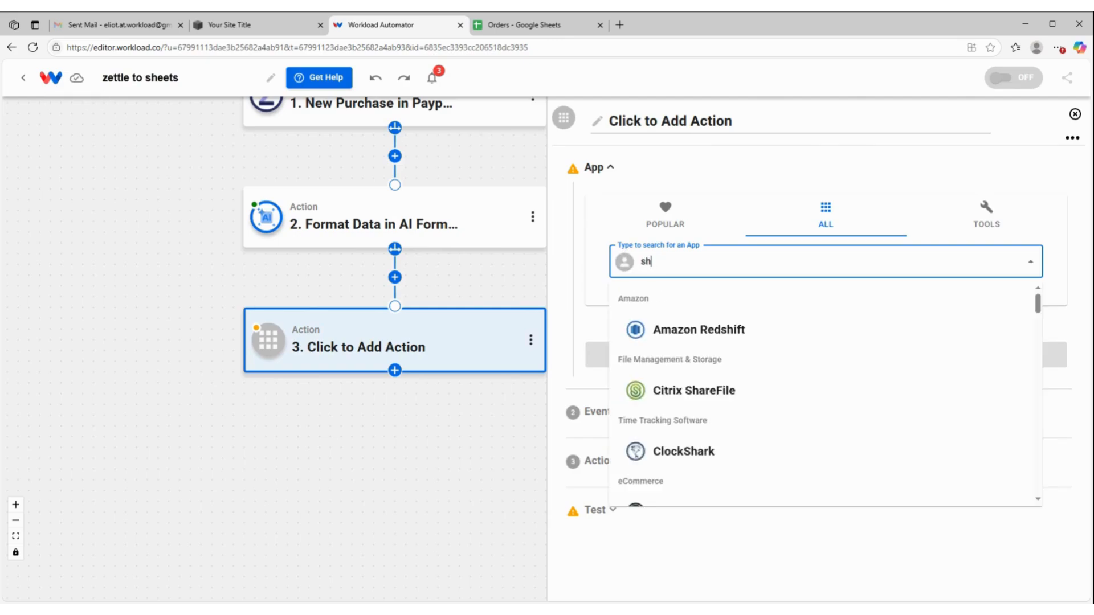
type("ee")
left_click(733, 328)
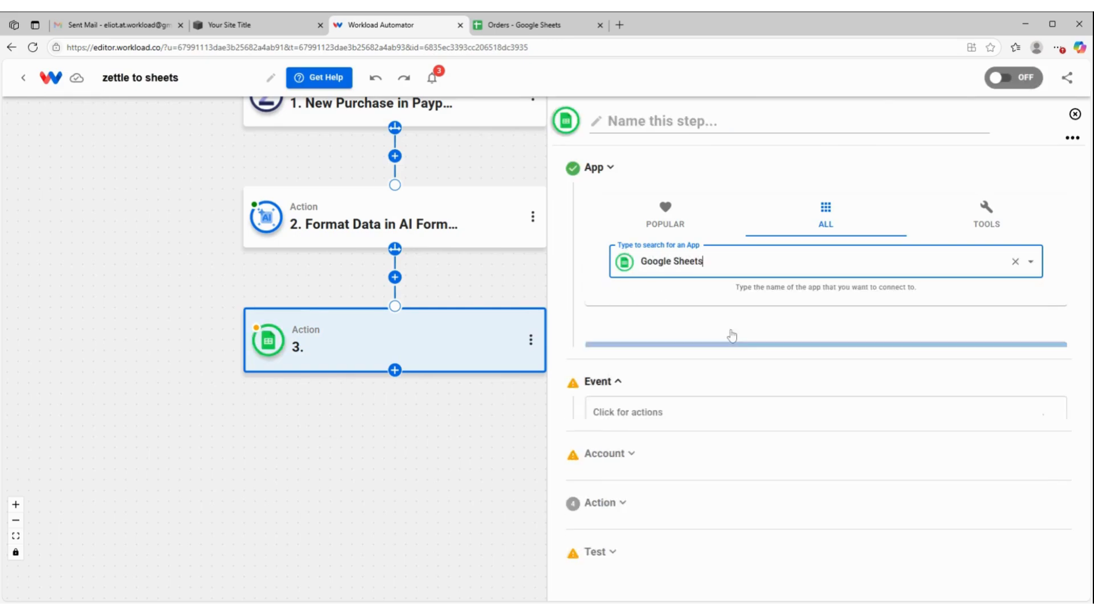
Set the Google Sheets action's event to Create Spreadsheet Row and accept the connected Google Sheets account.
left_click(733, 248)
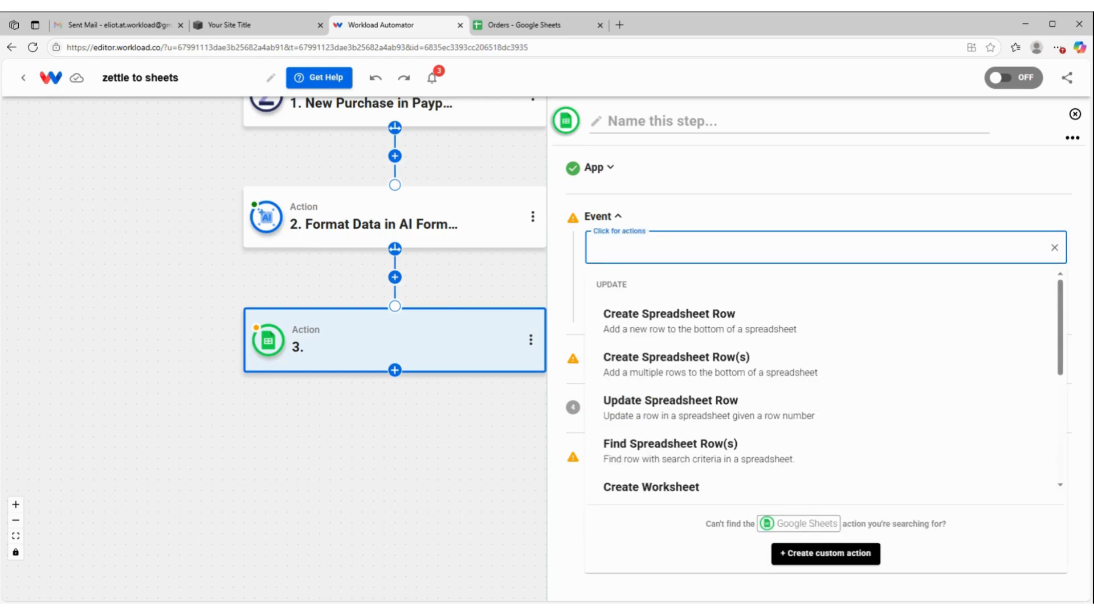
left_click(661, 323)
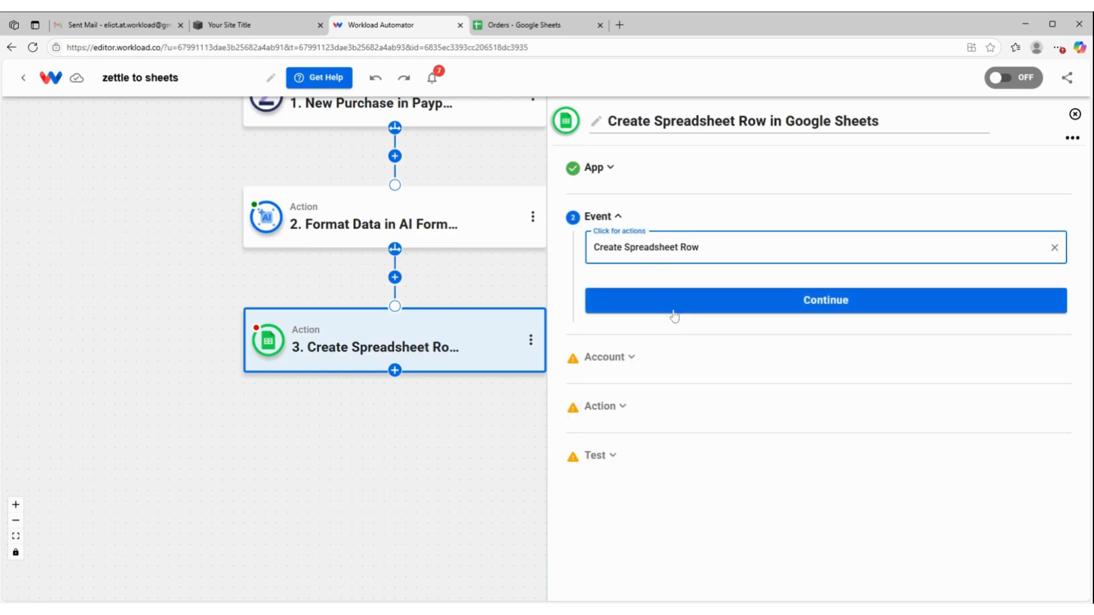
left_click(675, 312)
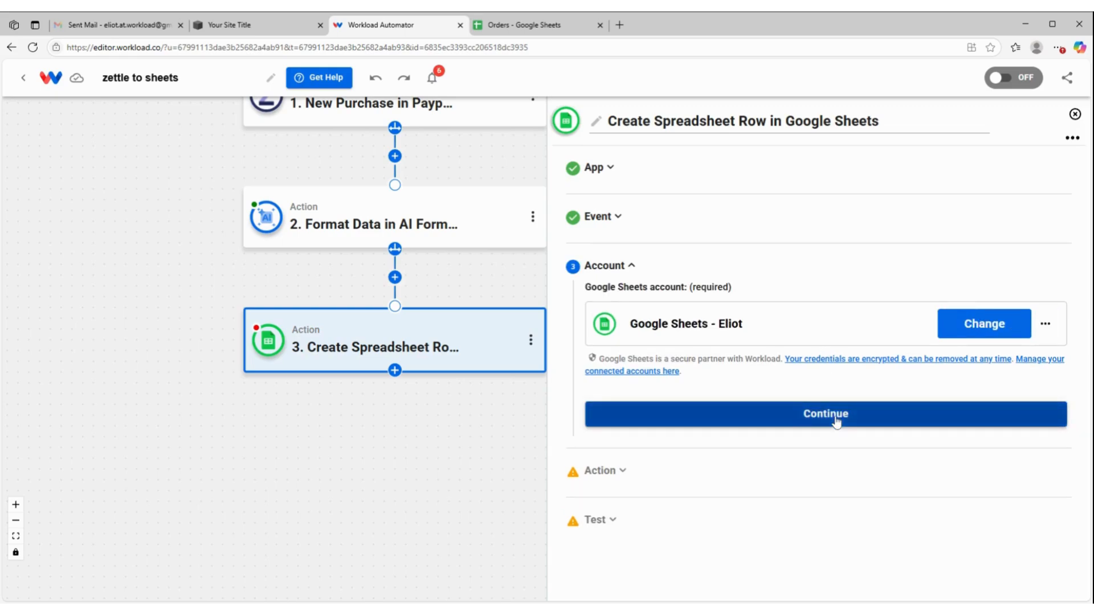
left_click(840, 421)
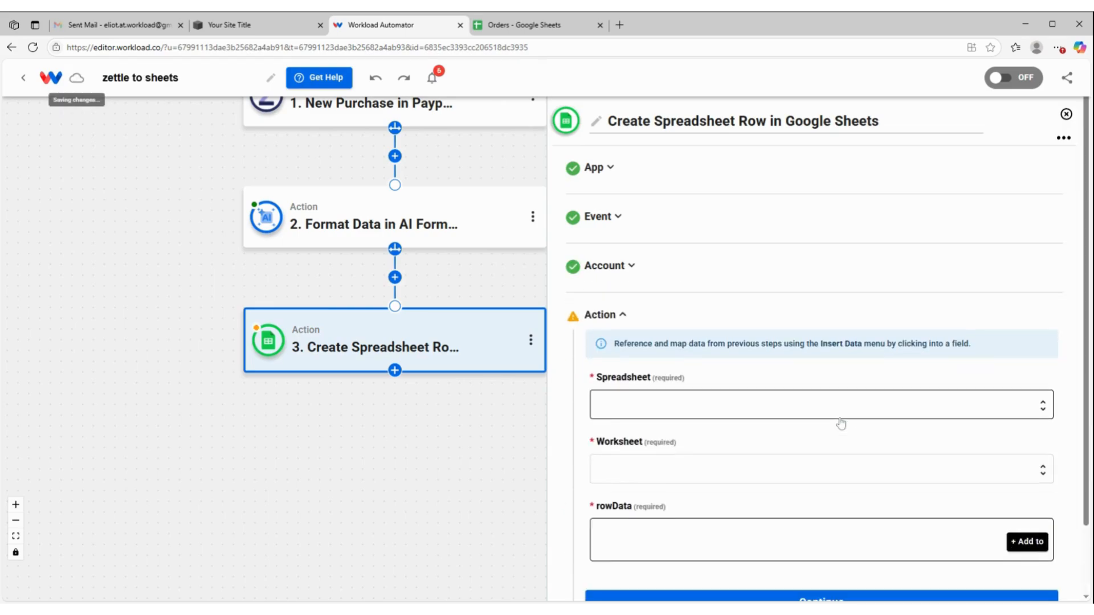
Select the Orders spreadsheet and its Sheet1 worksheet as the destination for the new row.
scroll(742, 371, "down", 2)
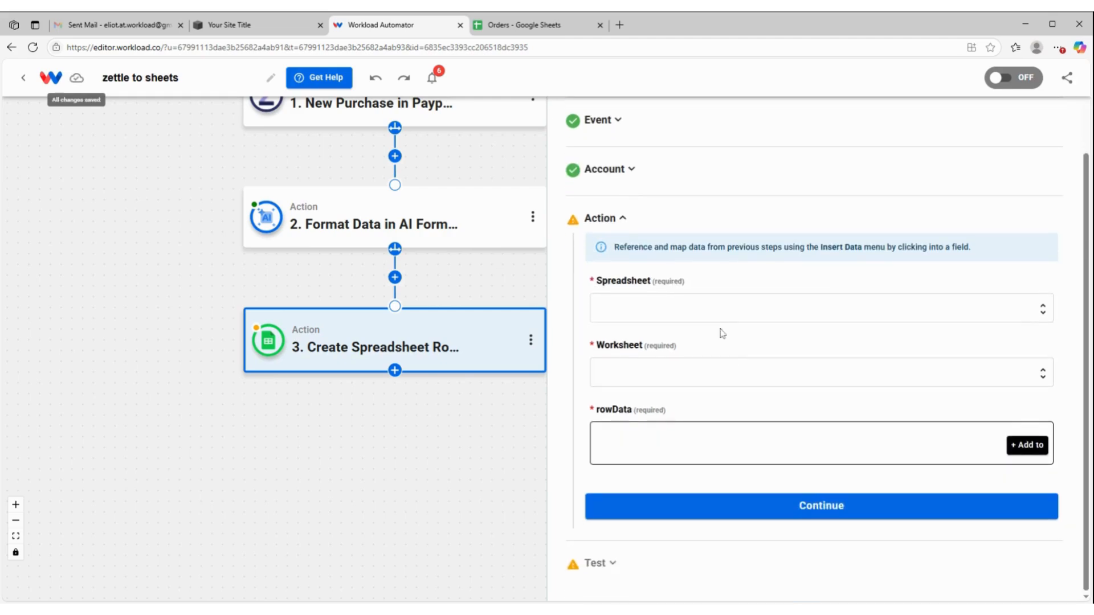
left_click(722, 319)
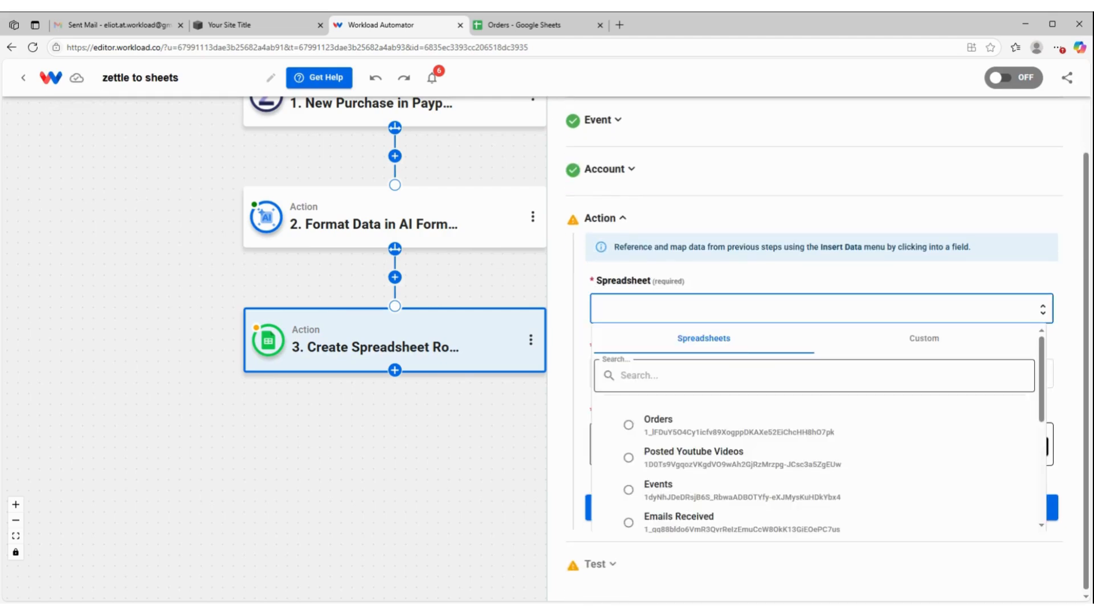
left_click(738, 435)
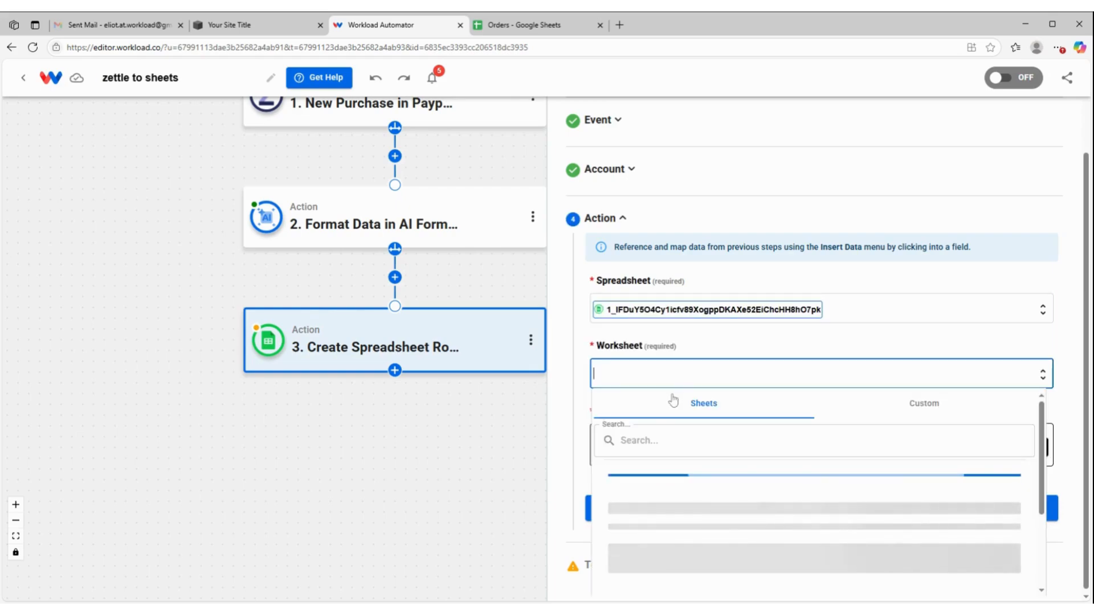
left_click(661, 499)
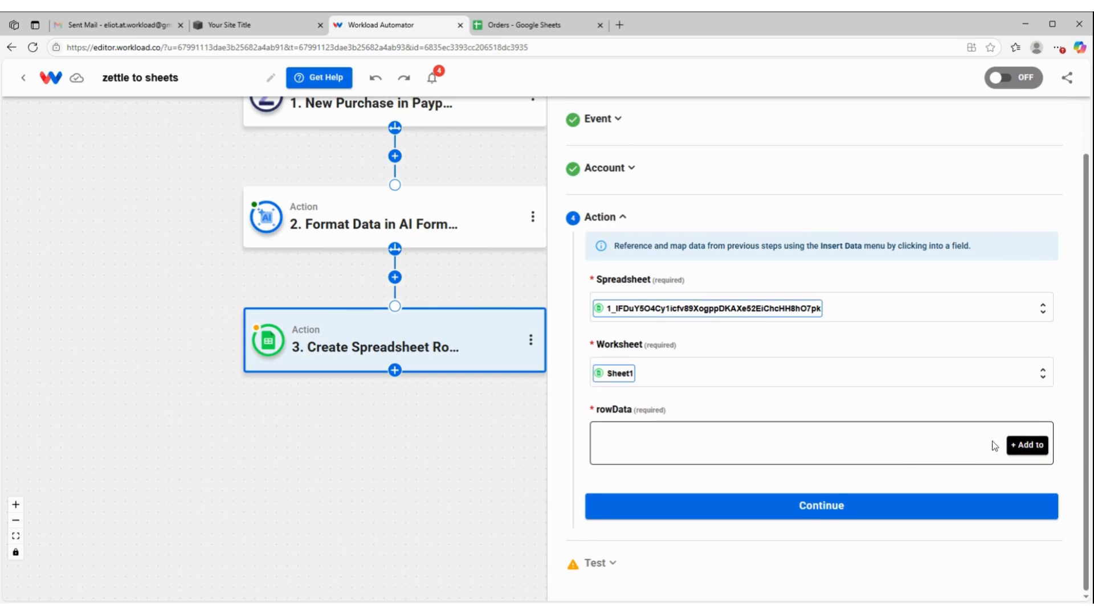
Add a rowData entry that maps userDisplayName from the New Purchase trigger to the Name column.
left_click(1034, 450)
scroll(858, 436, "down", 3)
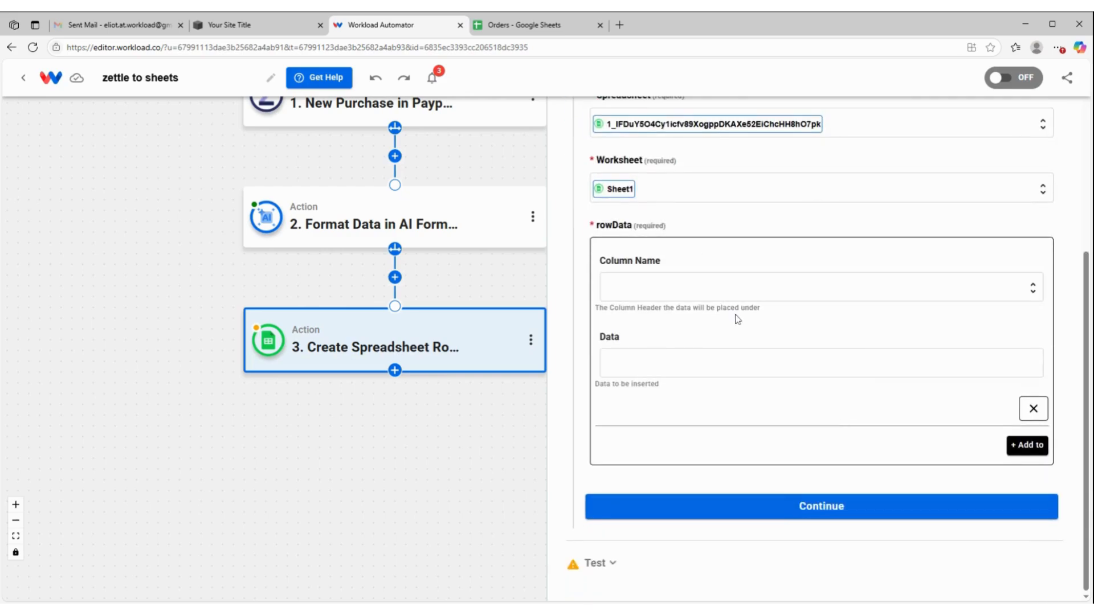
left_click(798, 288)
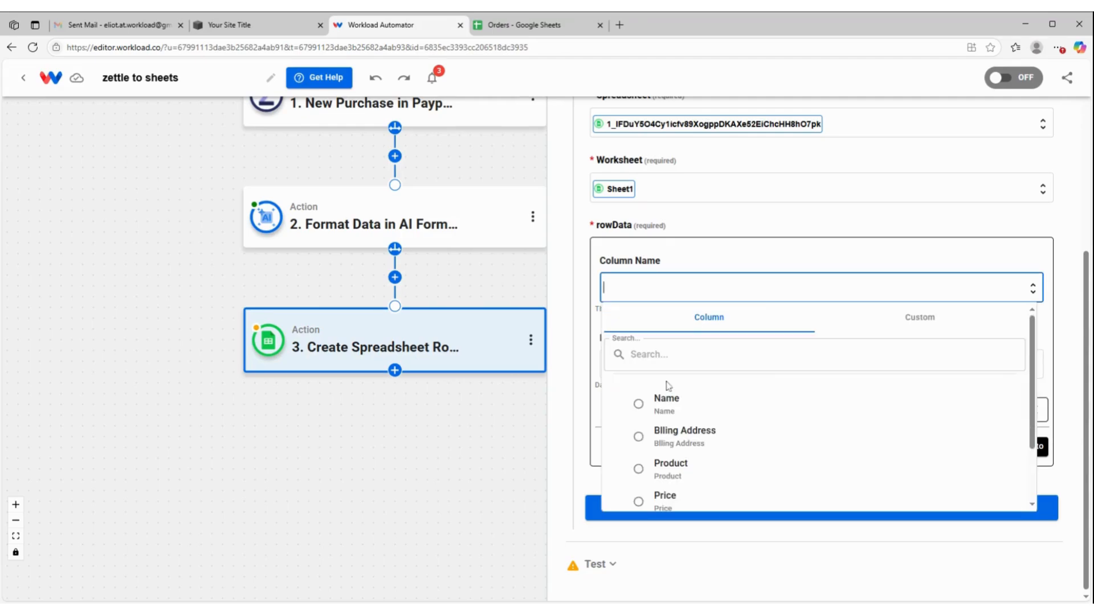
left_click(668, 402)
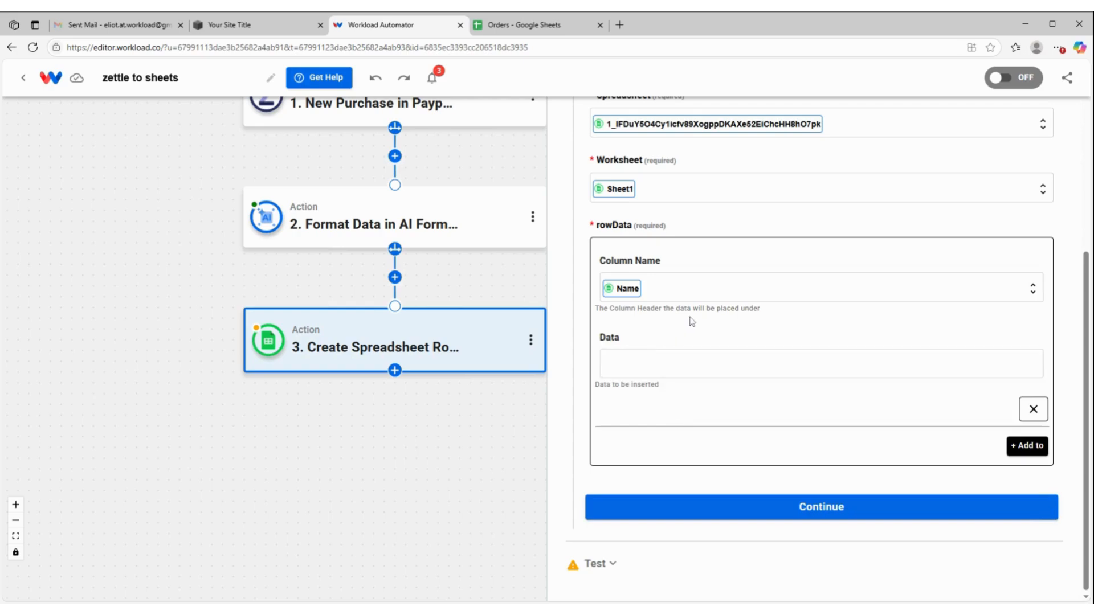
left_click(691, 363)
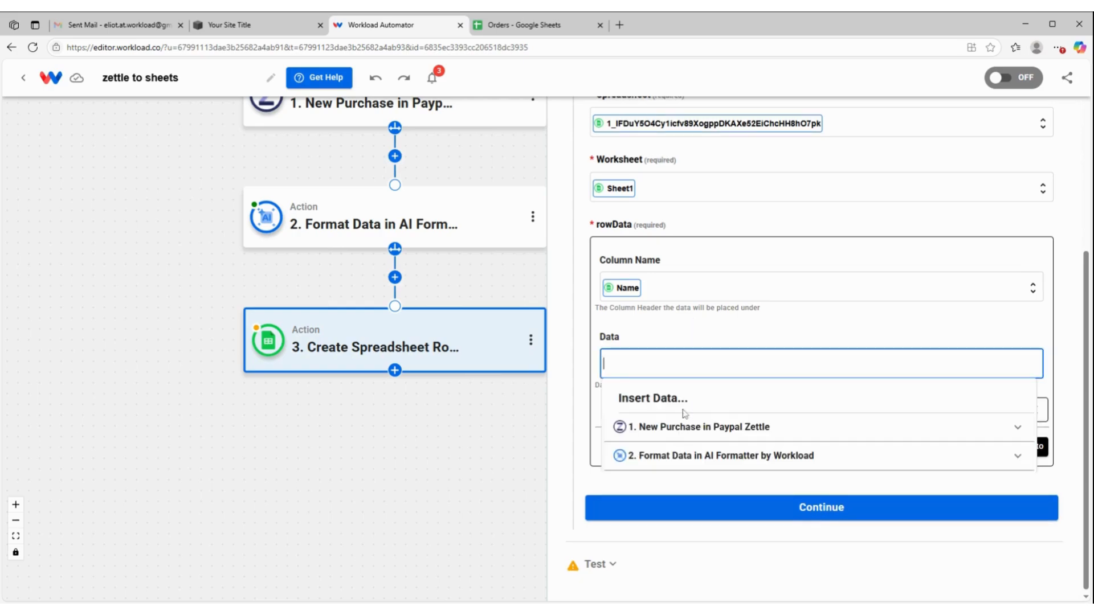
left_click(679, 434)
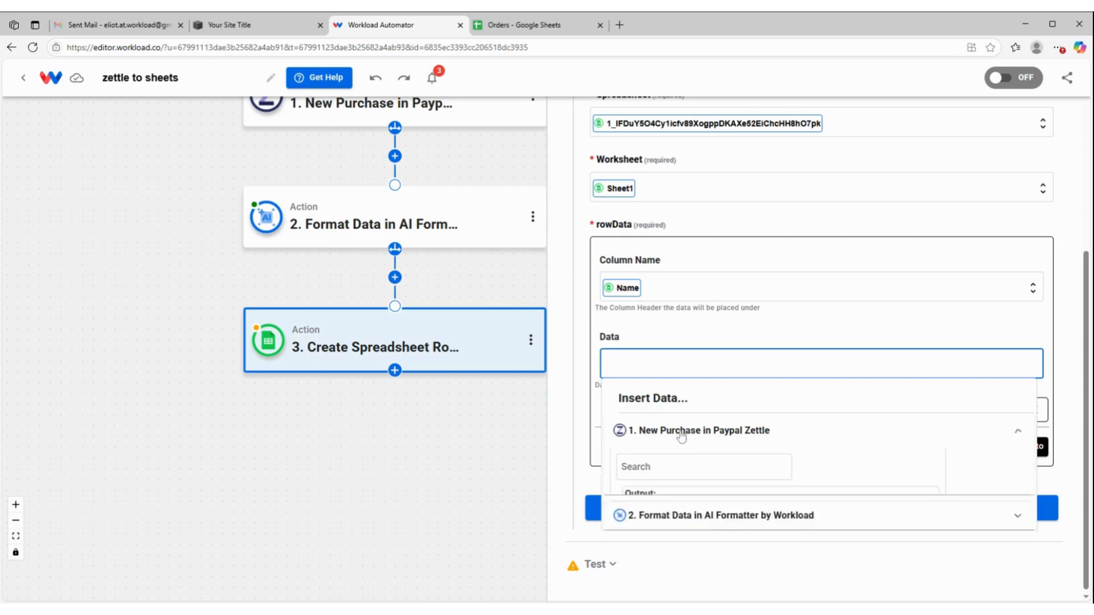
scroll(655, 502, "down", 2)
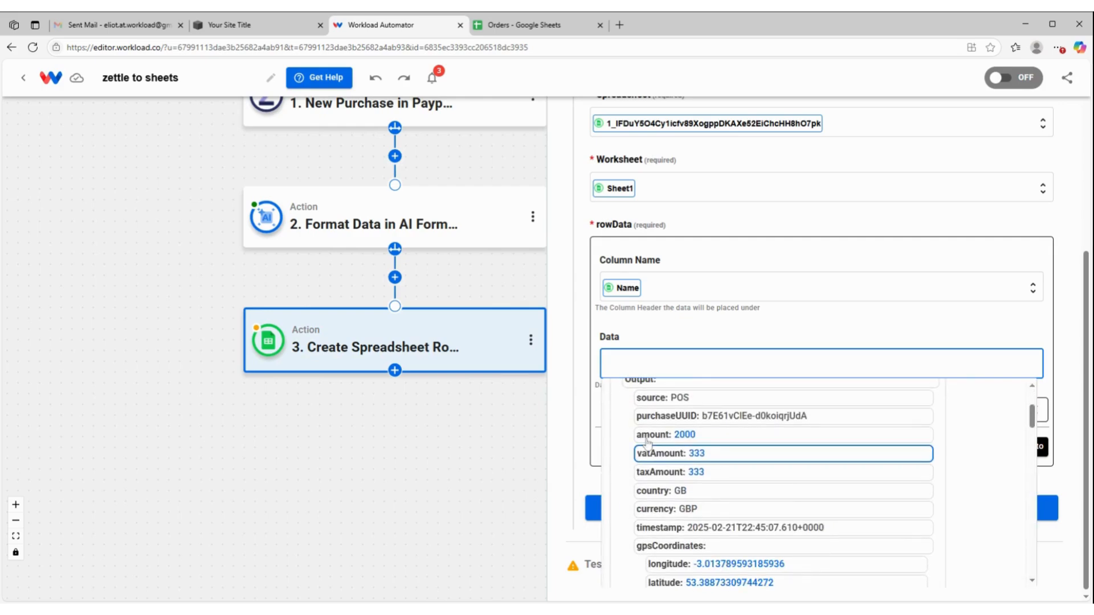
scroll(684, 456, "down", 3)
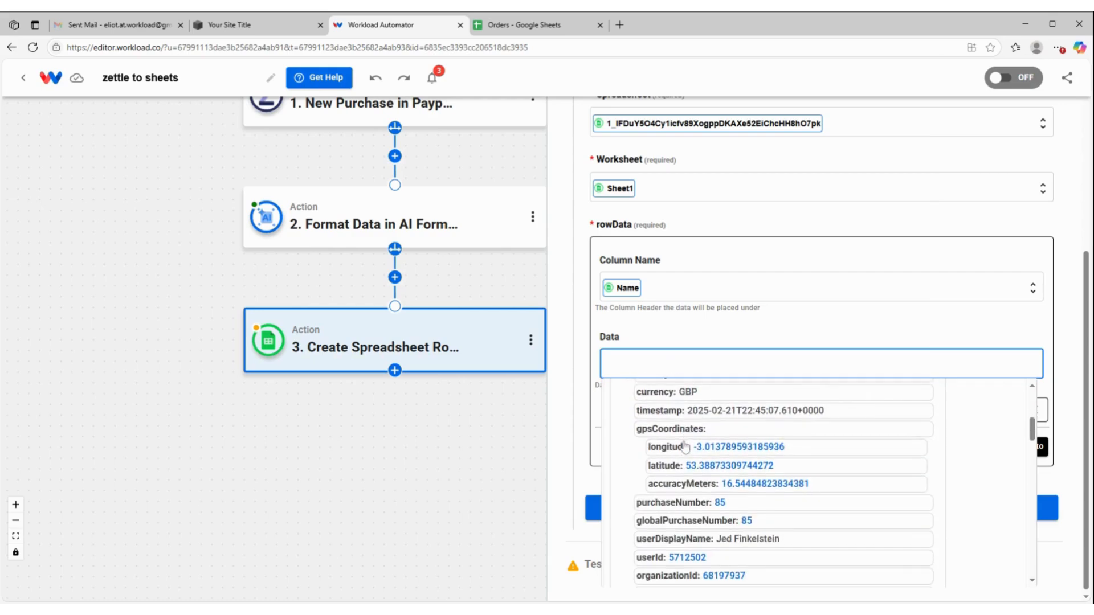
scroll(685, 446, "down", 1)
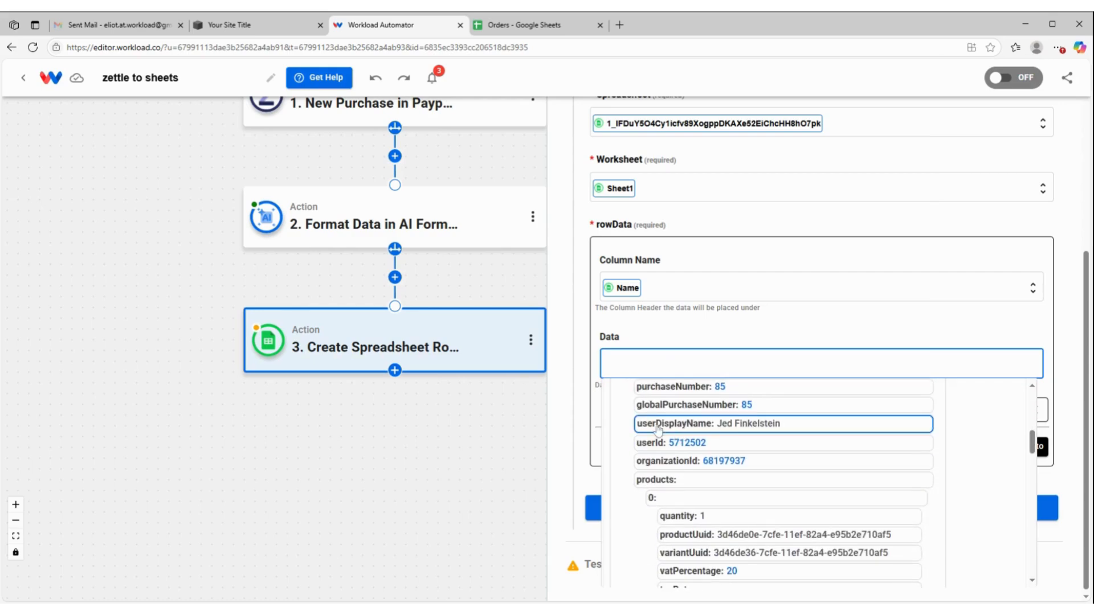
left_click(685, 425)
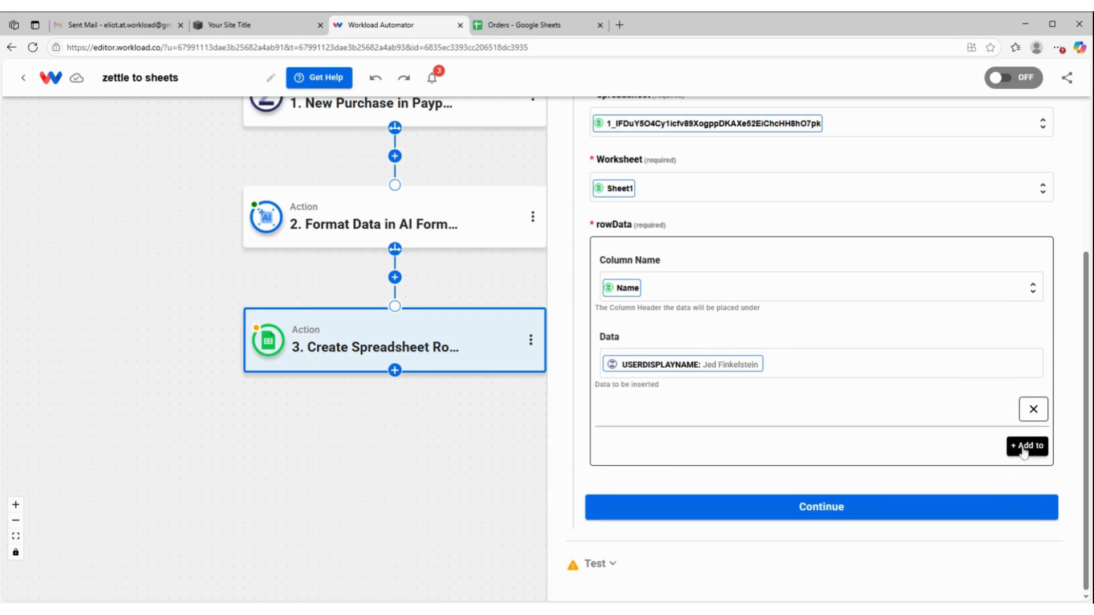
Add a second rowData entry and set its column name to Product.
left_click(1023, 447)
scroll(745, 459, "down", 2)
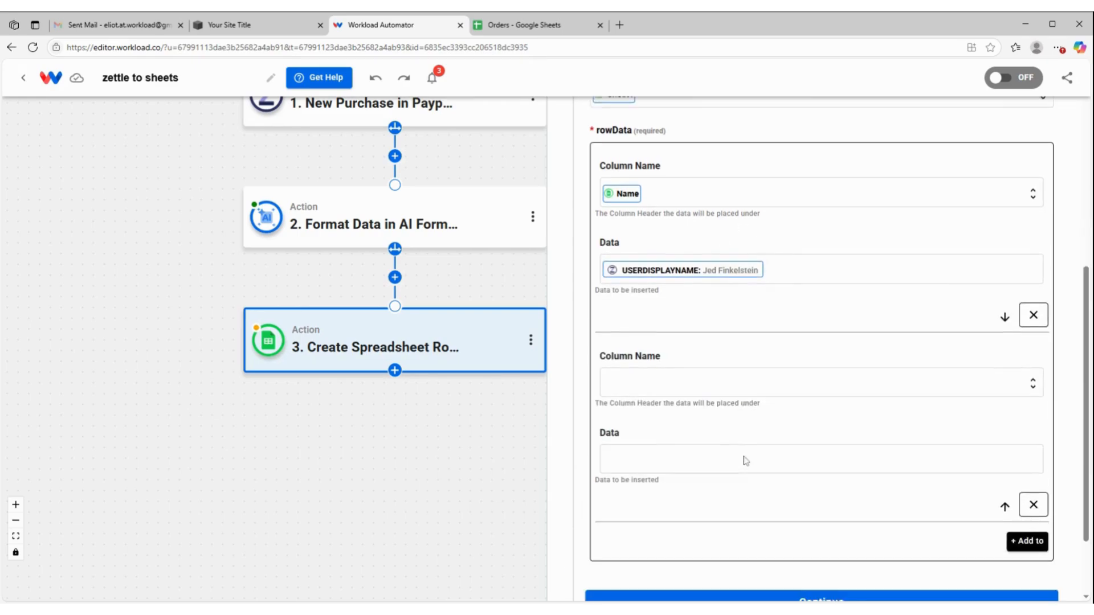
left_click(746, 360)
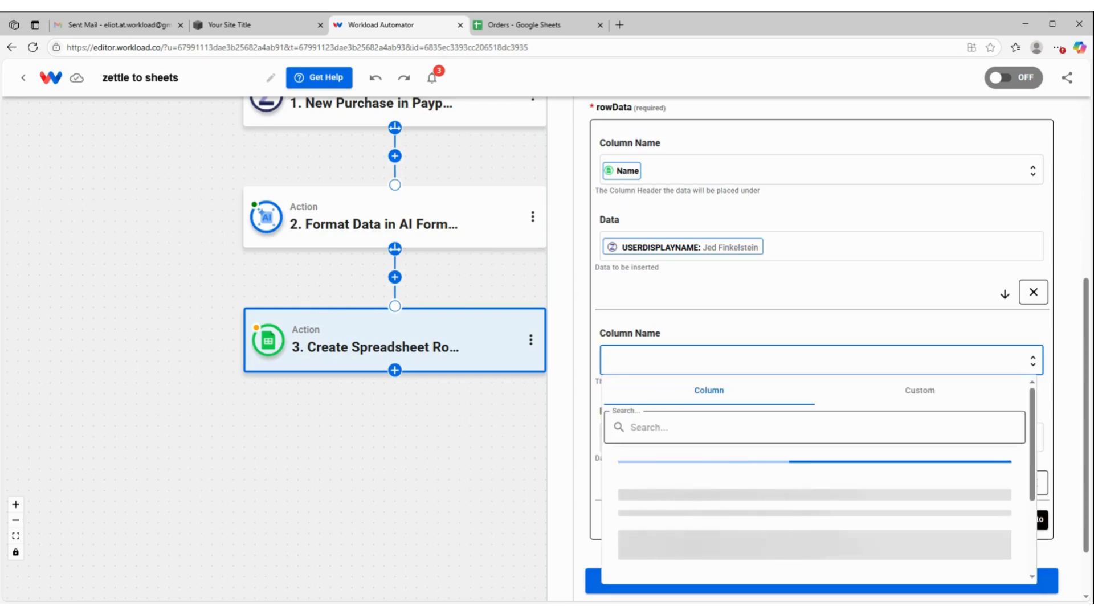
scroll(727, 408, "down", 2)
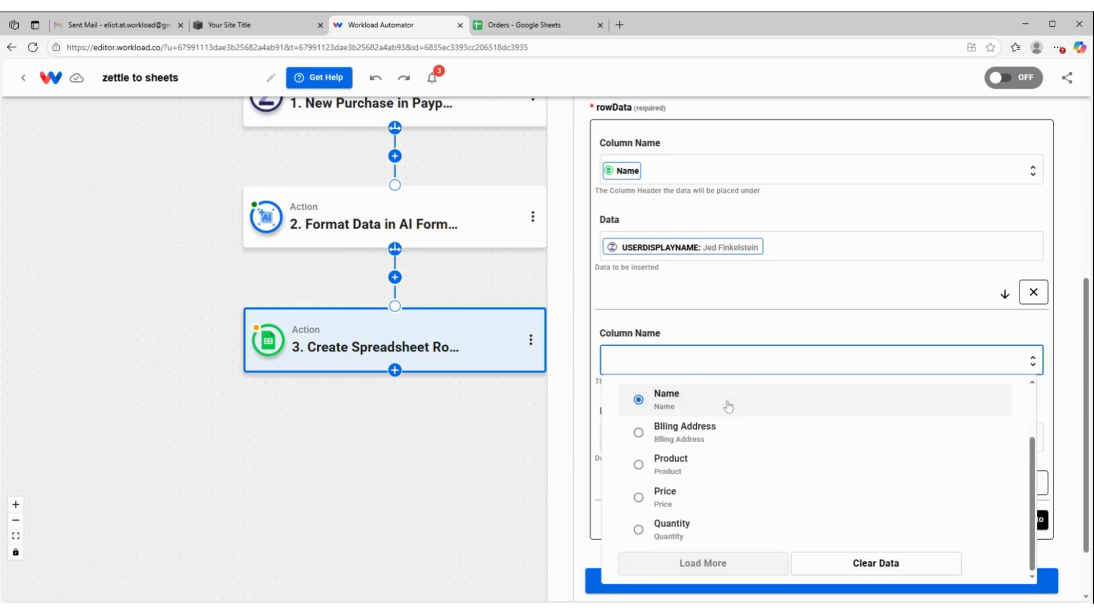
left_click(661, 465)
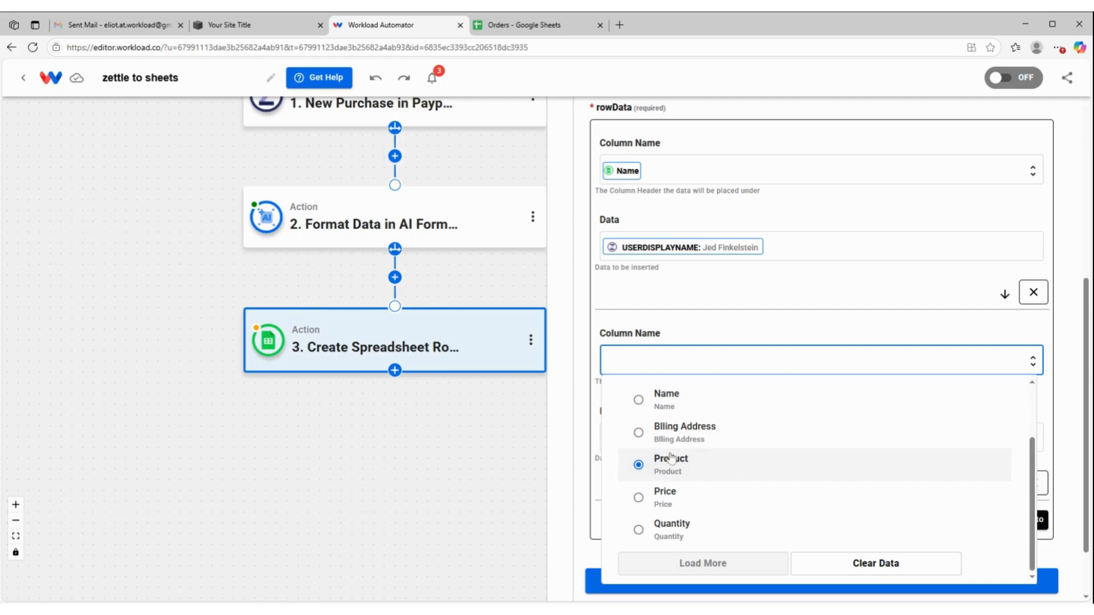
left_click(661, 432)
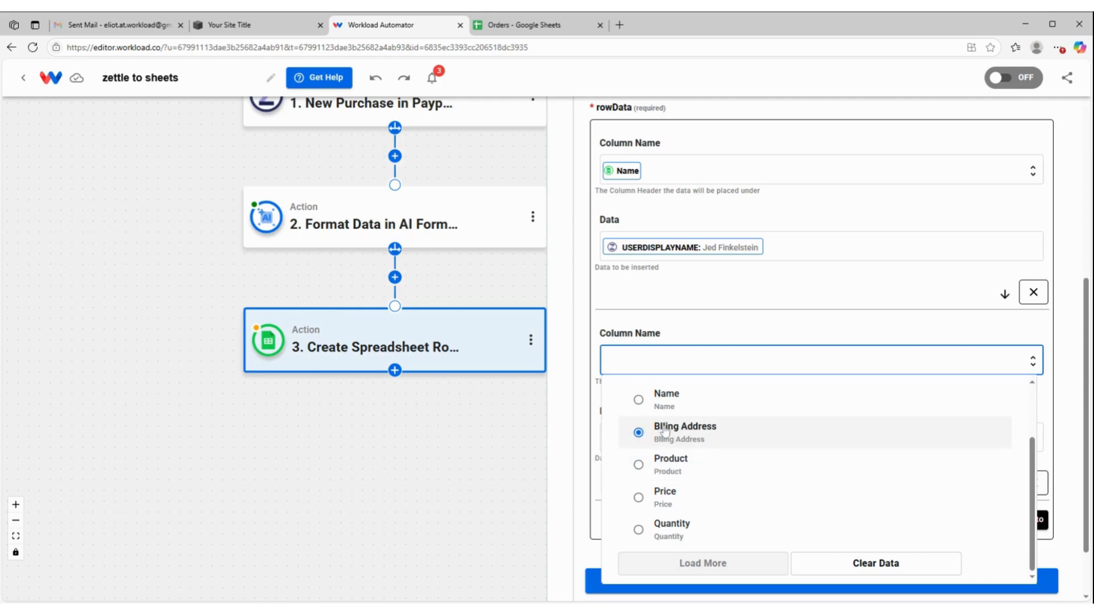
left_click(666, 454)
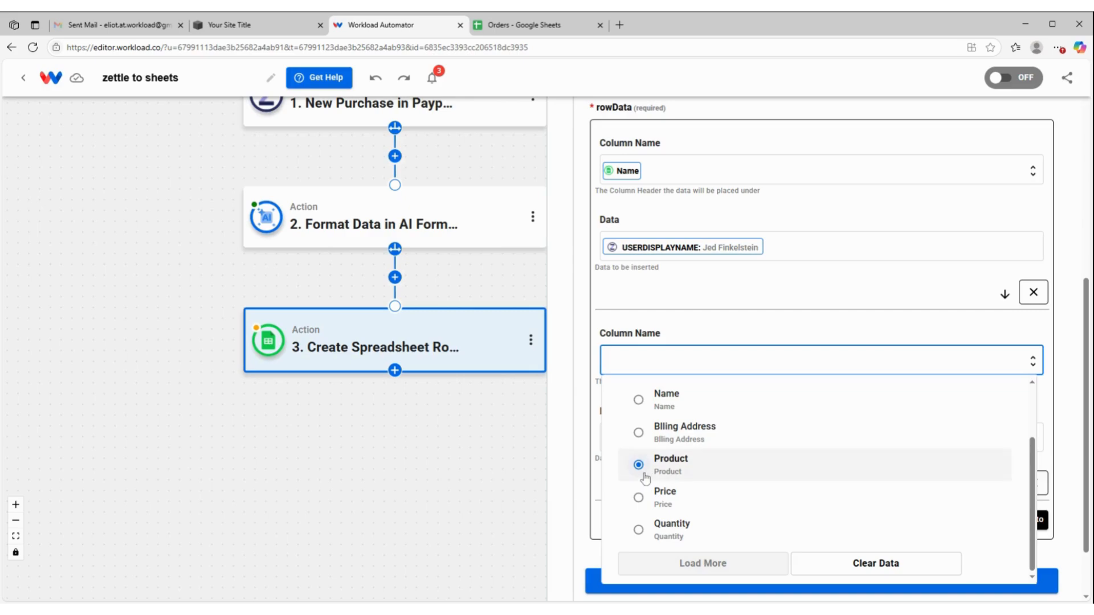
left_click(677, 466)
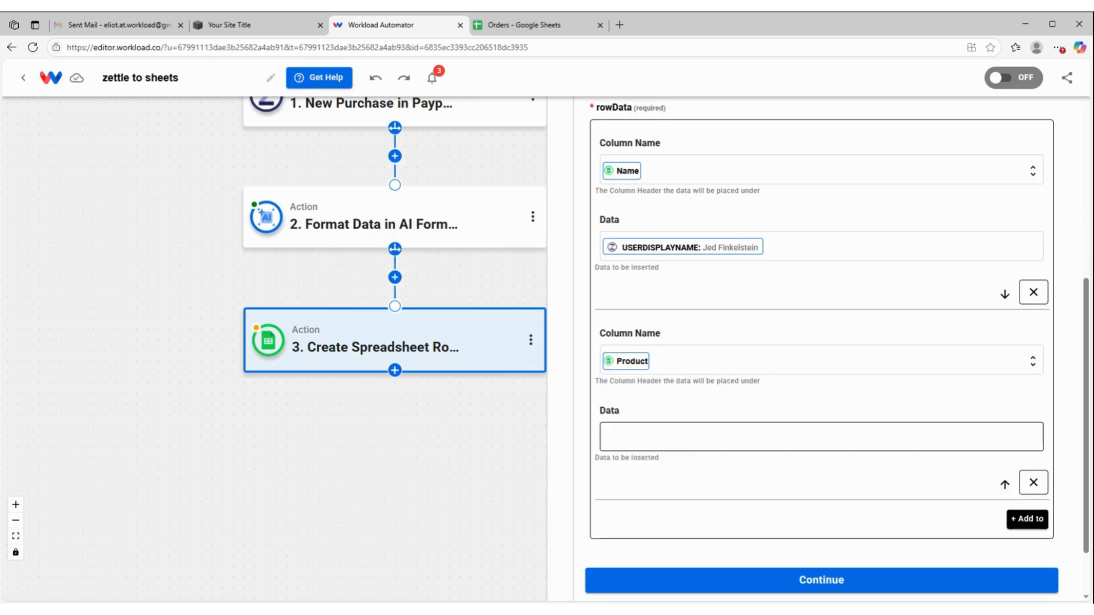
Map the name output of the Format Data action into the Product column's data.
left_click(684, 437)
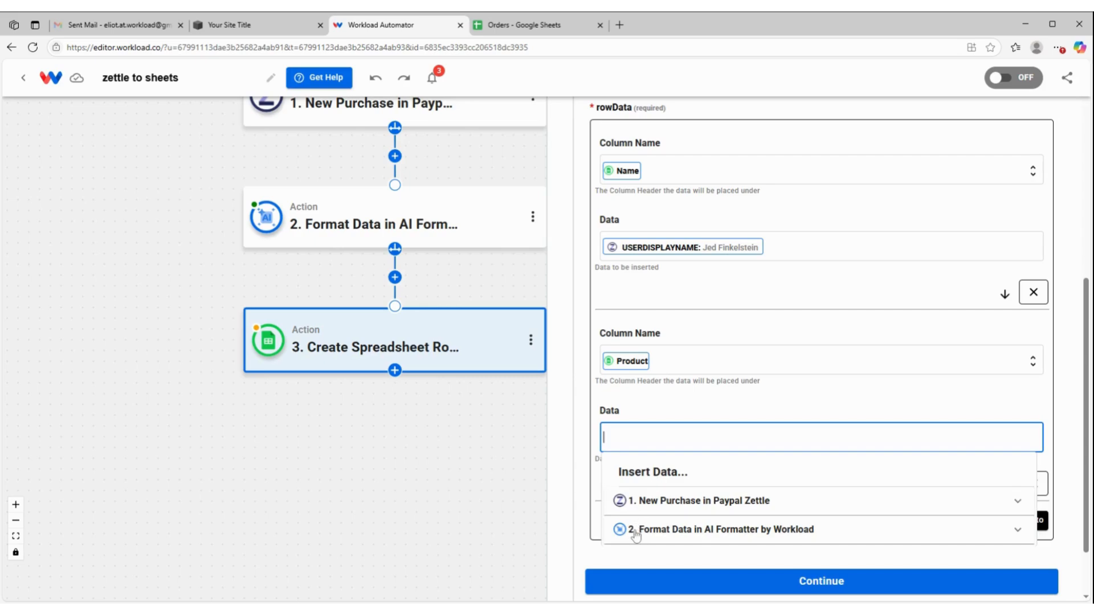
scroll(750, 475, "down", 2)
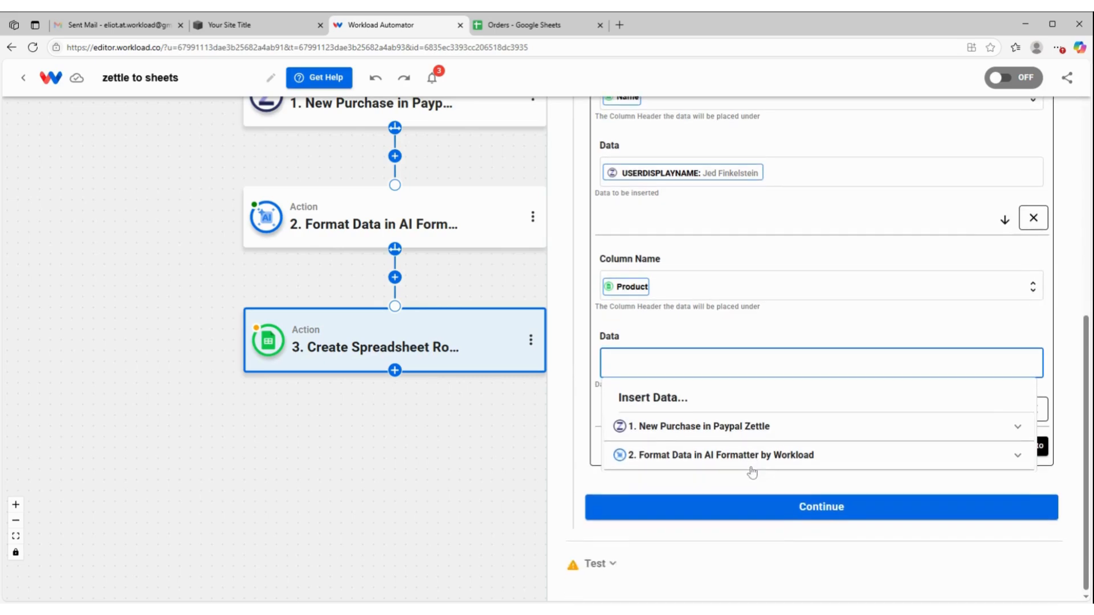
left_click(714, 454)
scroll(678, 502, "down", 1)
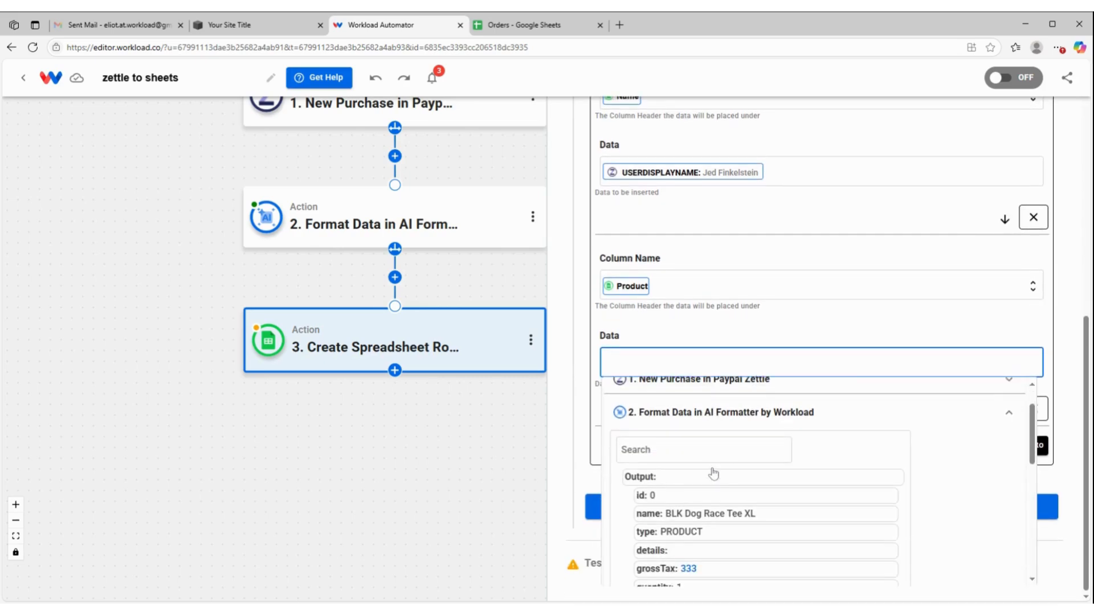
left_click(681, 504)
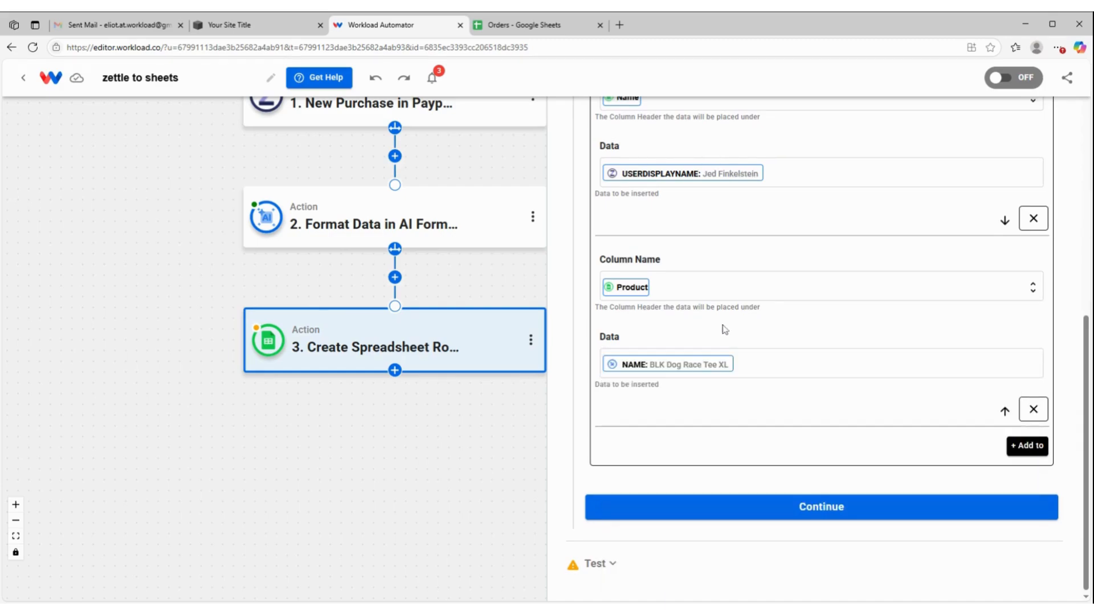
Add a third rowData entry and set its column name to Price.
left_click(1025, 445)
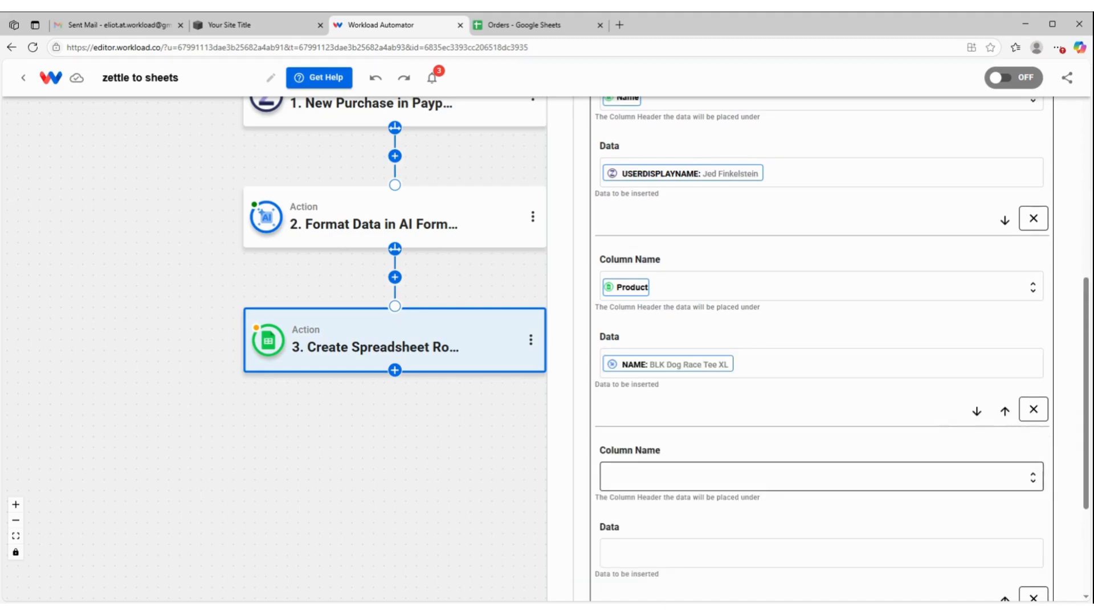
scroll(658, 433, "down", 2)
left_click(661, 360)
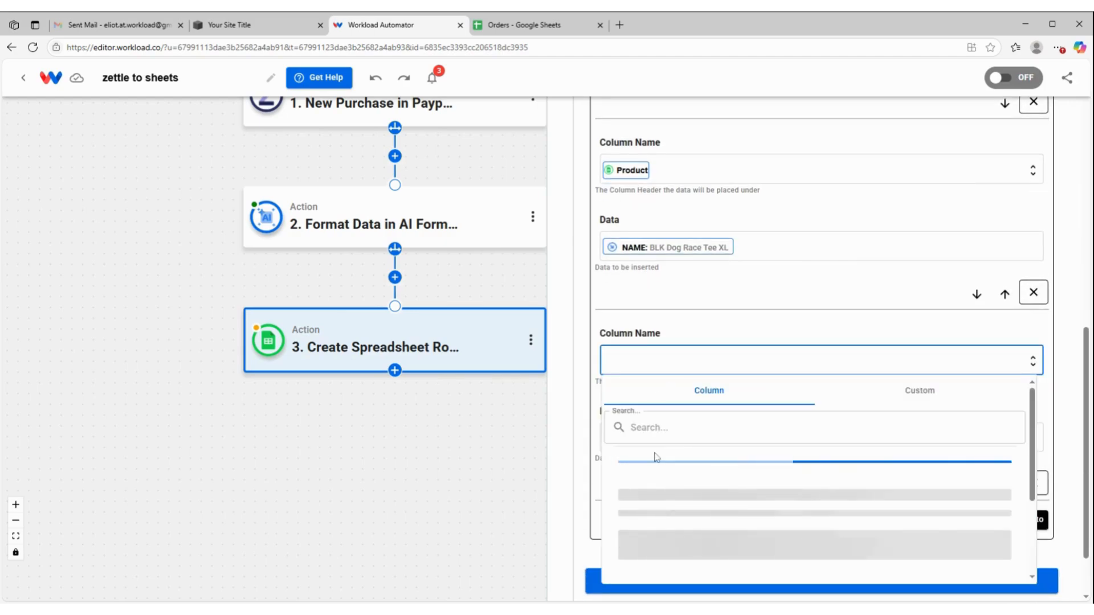
scroll(720, 487, "down", 3)
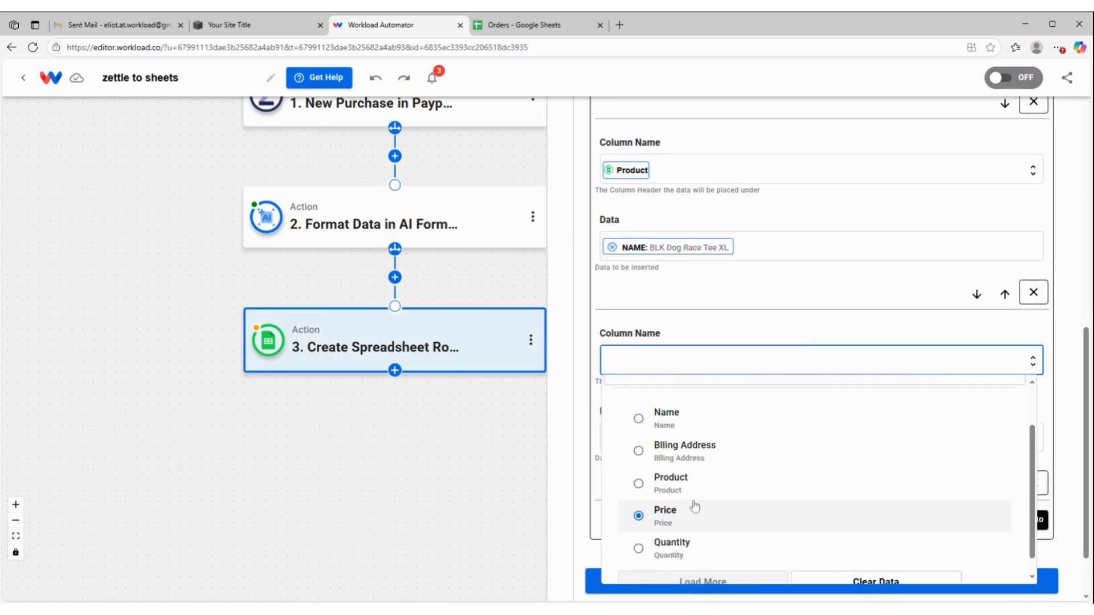
left_click(688, 504)
Map the unitPrice output of the Format Data action into the Price column's data.
left_click(766, 429)
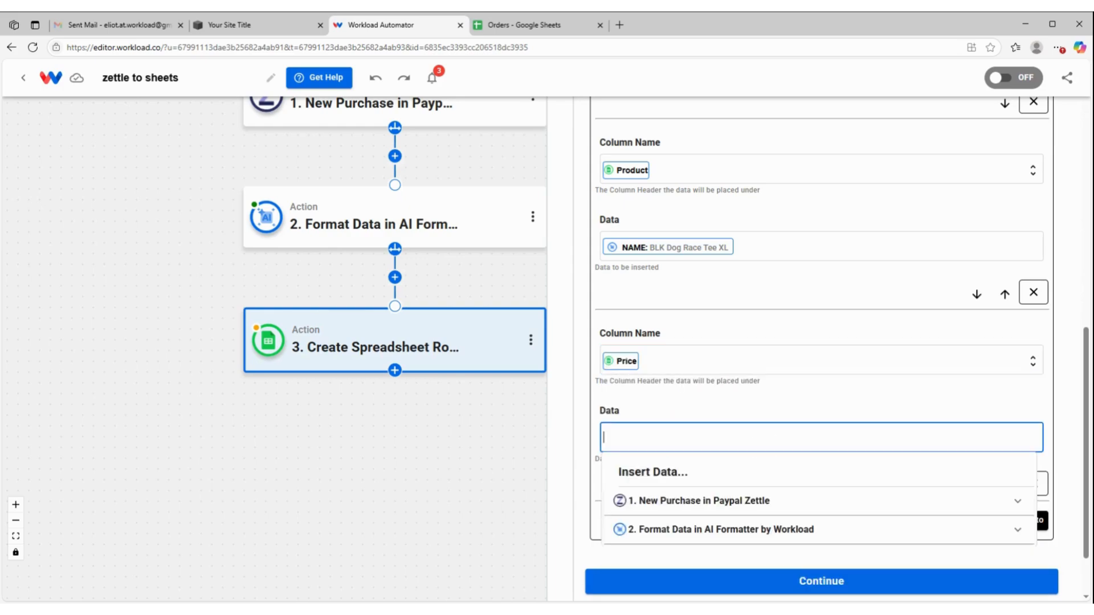
left_click(678, 457)
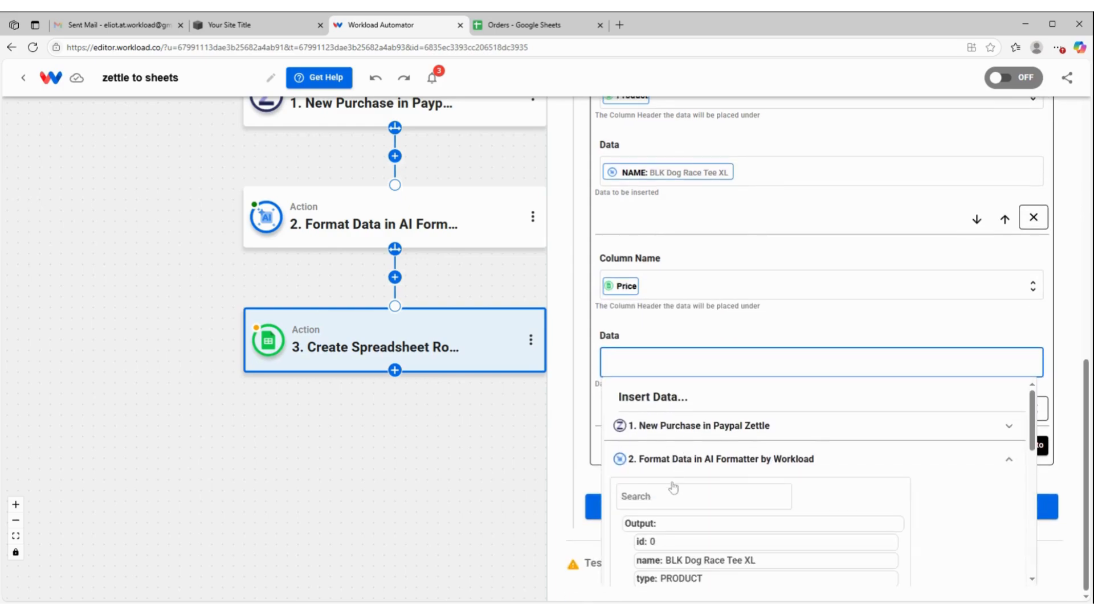
scroll(675, 489, "down", 1)
scroll(674, 484, "down", 1)
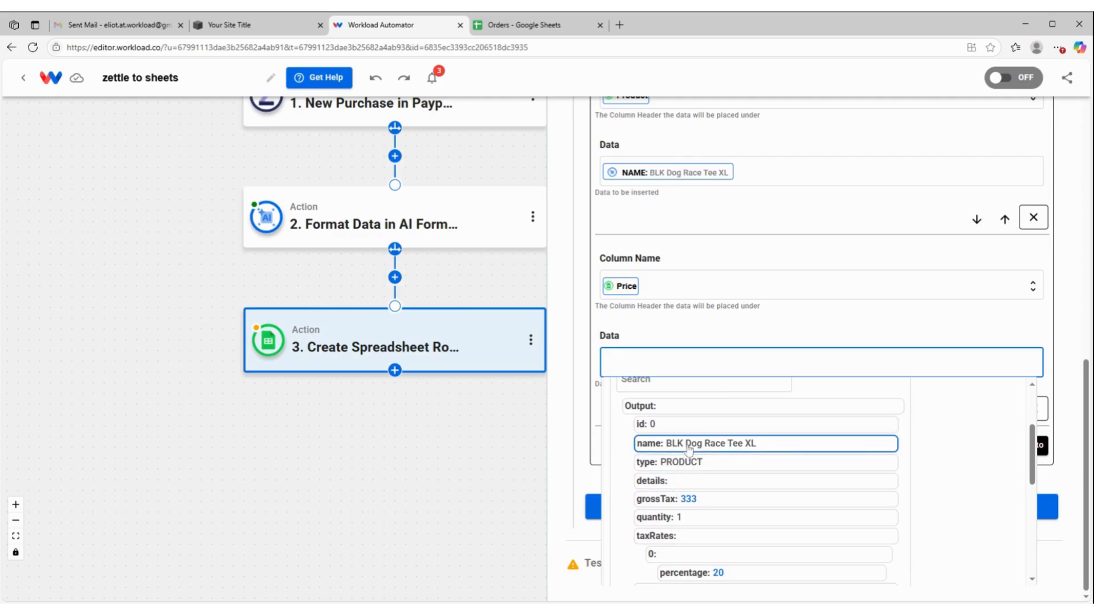
scroll(686, 447, "down", 2)
left_click(672, 493)
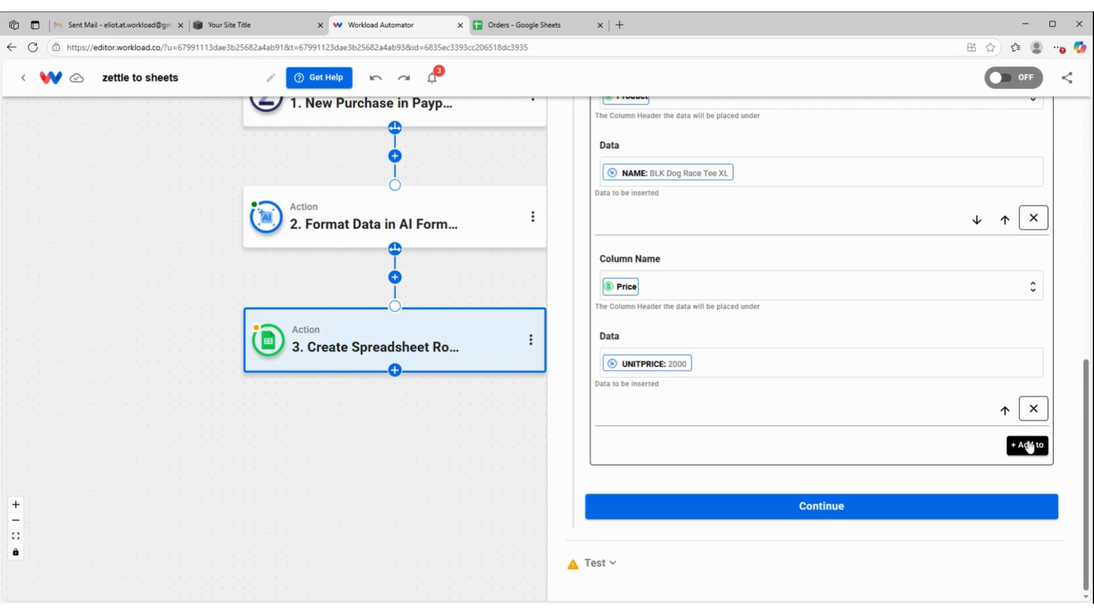
Add a fourth rowData entry and set its column name to Quantity.
left_click(1027, 445)
scroll(662, 427, "down", 2)
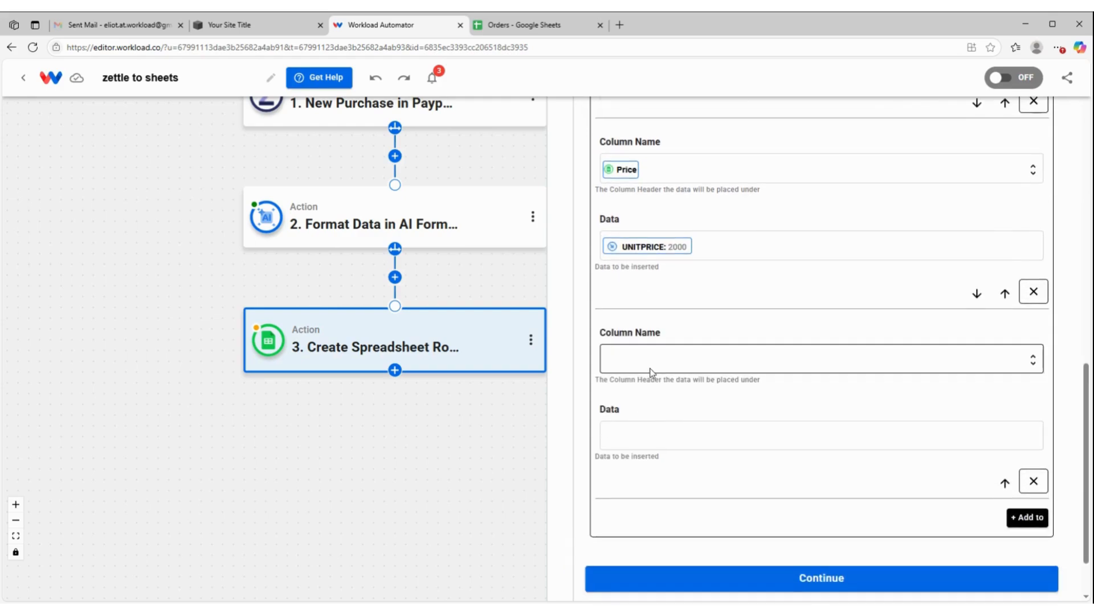
left_click(650, 360)
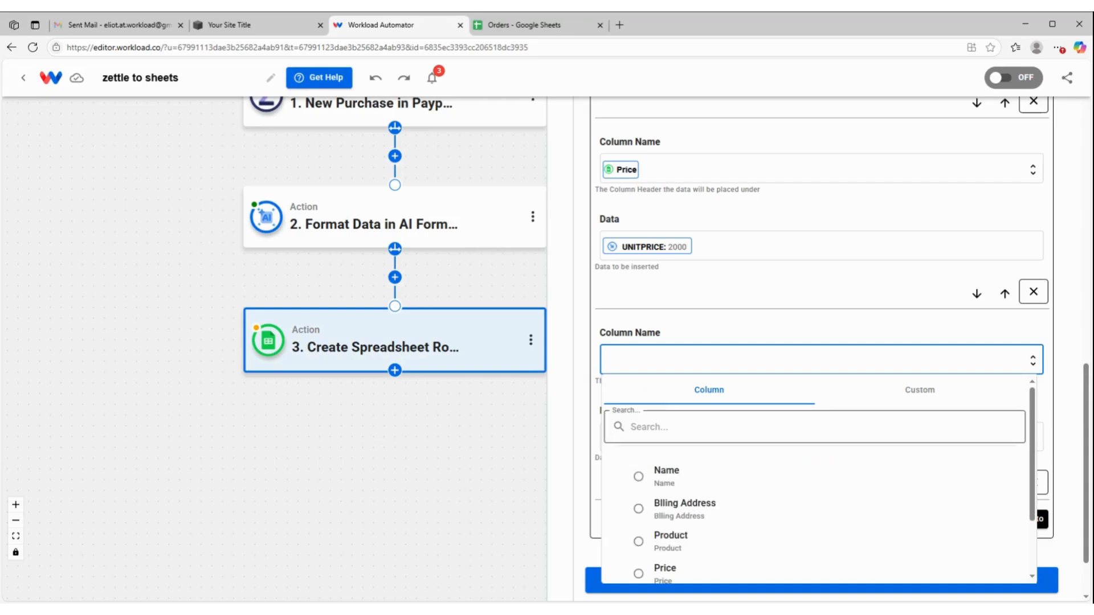
scroll(684, 445, "down", 2)
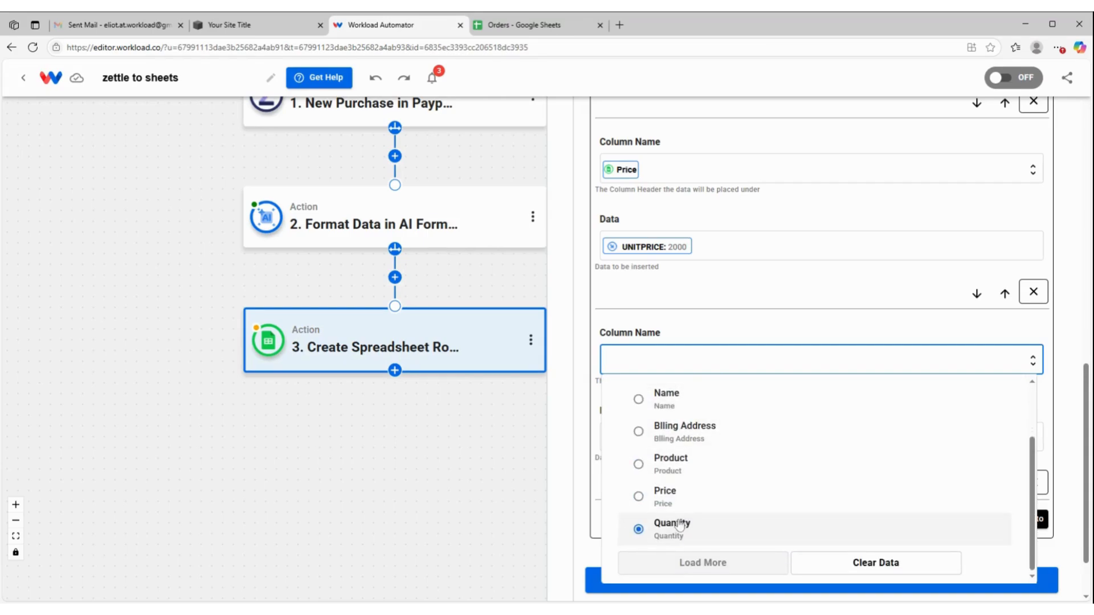
left_click(683, 525)
Map the quantity output of the Format Data action into the Quantity column's data.
left_click(676, 436)
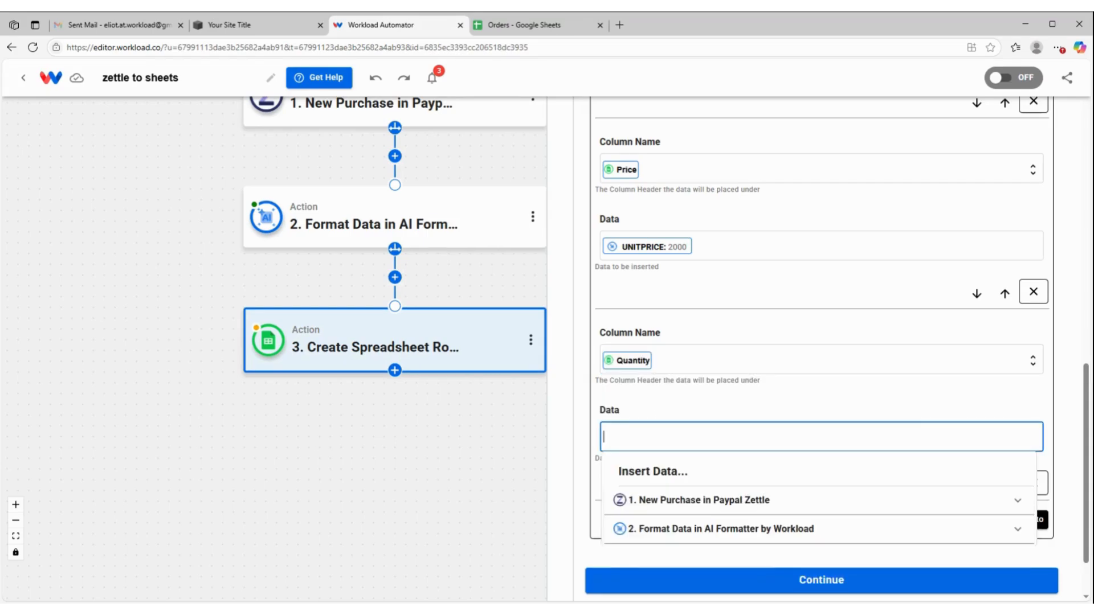
left_click(691, 537)
scroll(712, 493, "down", 2)
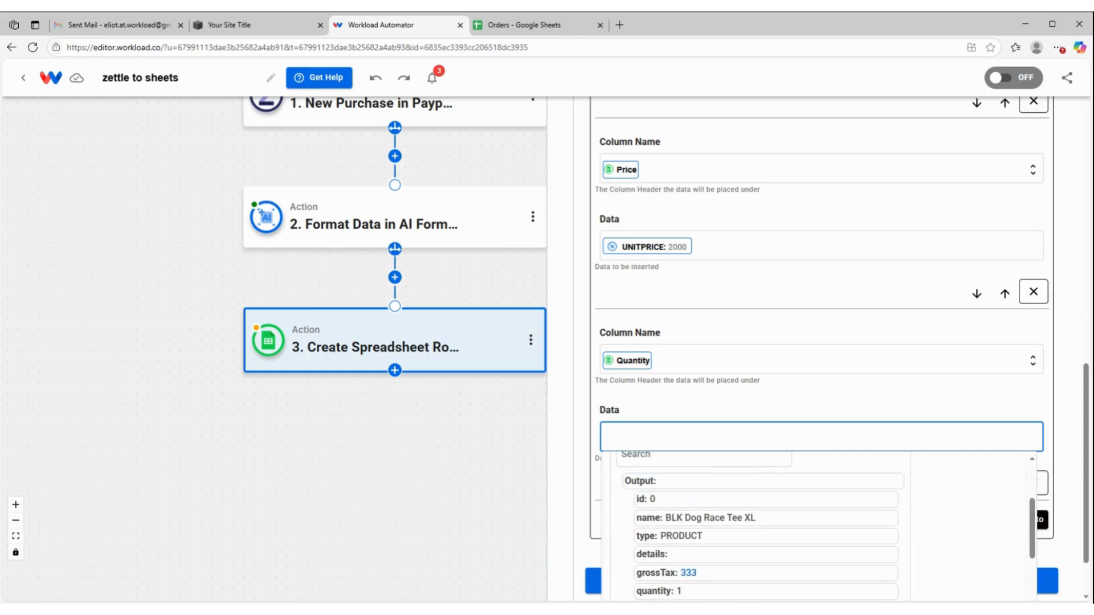
scroll(734, 496, "down", 3)
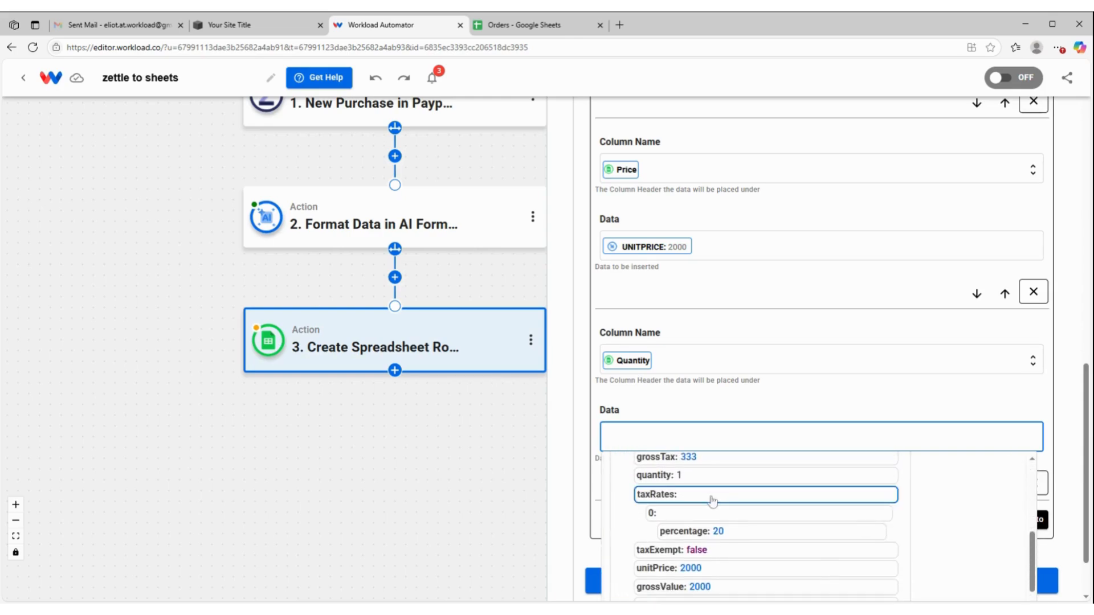
left_click(658, 479)
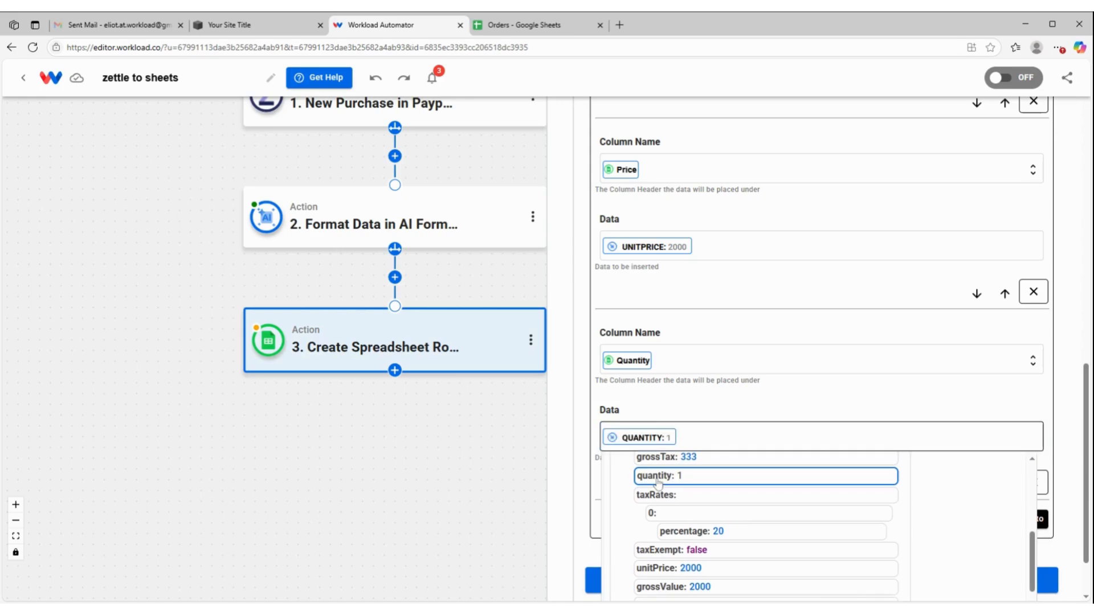
left_click(794, 389)
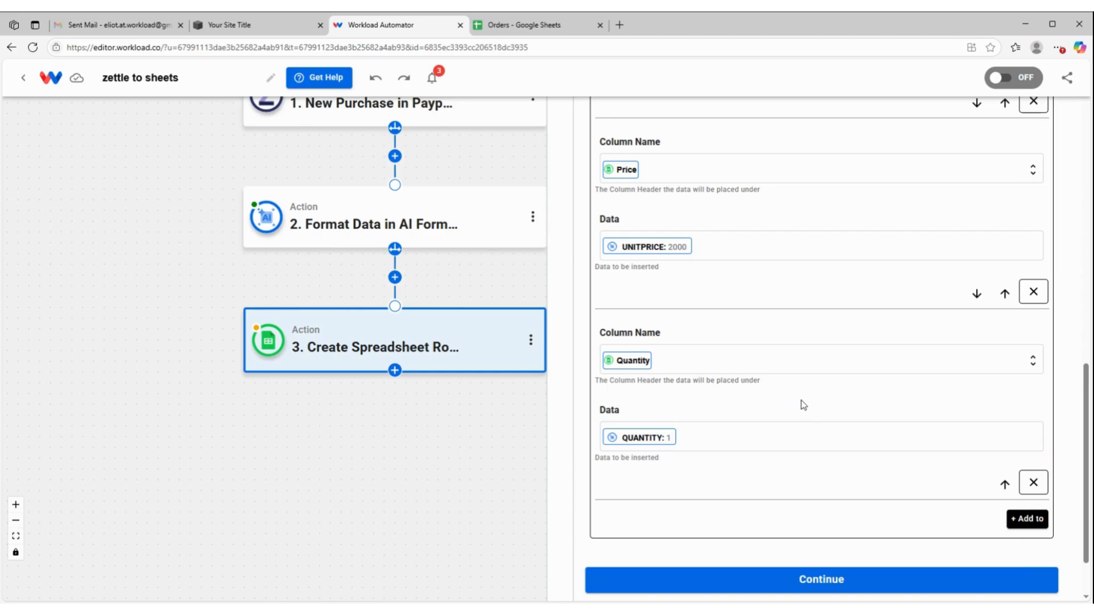
Confirm the row mapping and run a test of the Create Spreadsheet Row action.
mouse_move(409, 346)
scroll(869, 466, "down", 2)
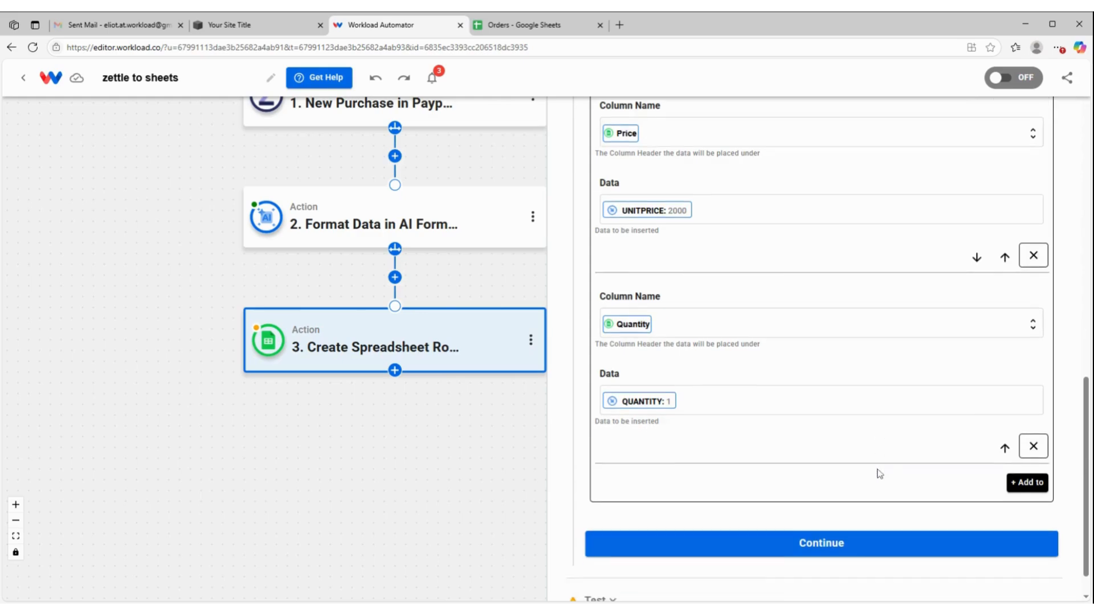
left_click(842, 514)
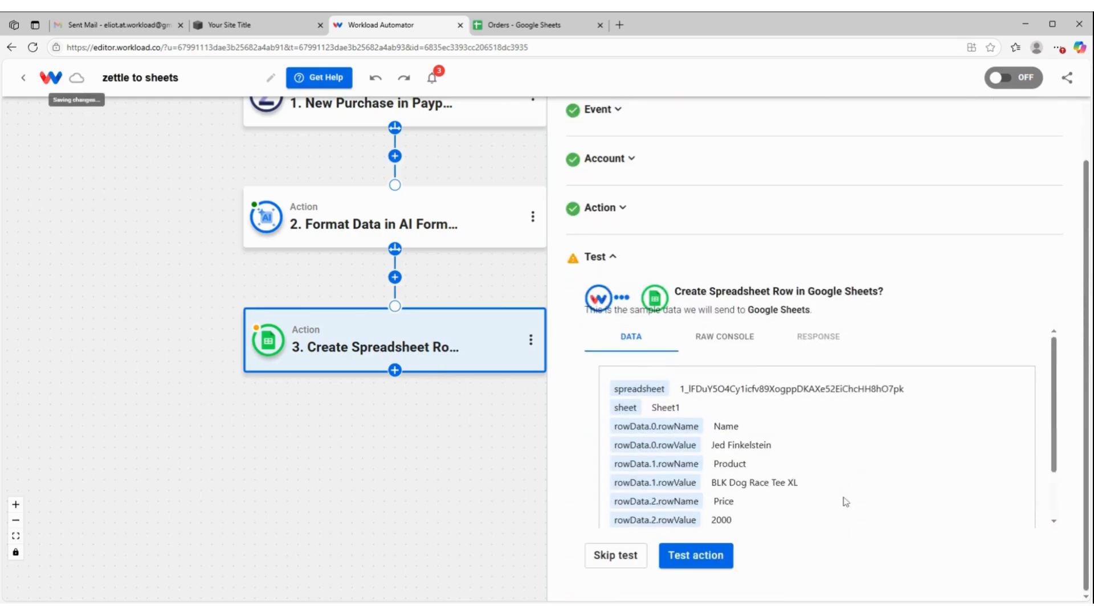
scroll(842, 483, "down", 2)
left_click(695, 555)
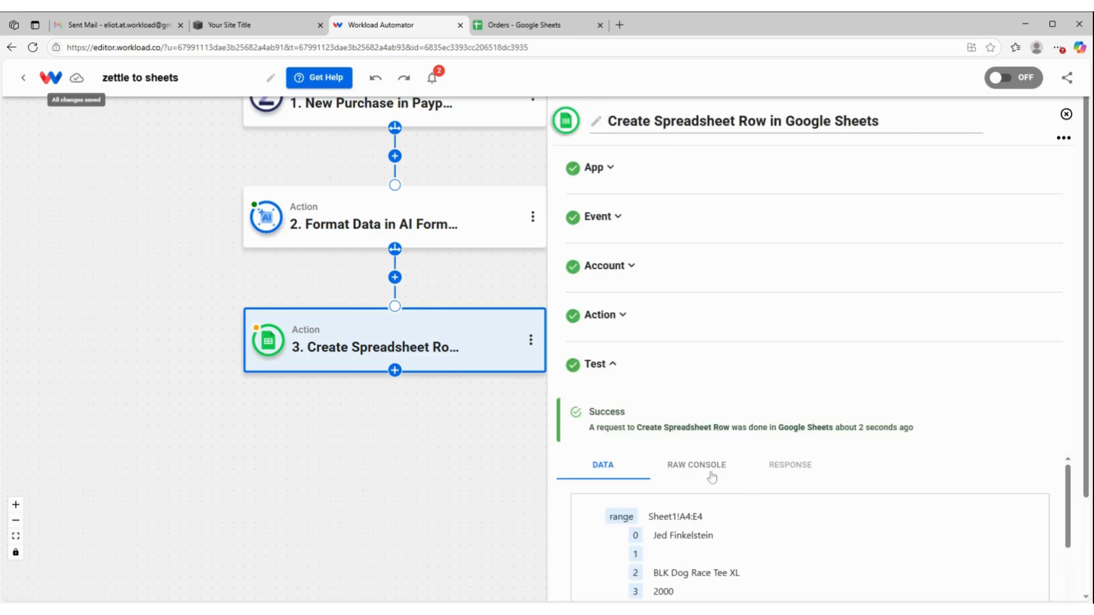
Review the returned test data and complete the Create Spreadsheet Row action's setup.
scroll(711, 478, "down", 5)
scroll(822, 470, "down", 5)
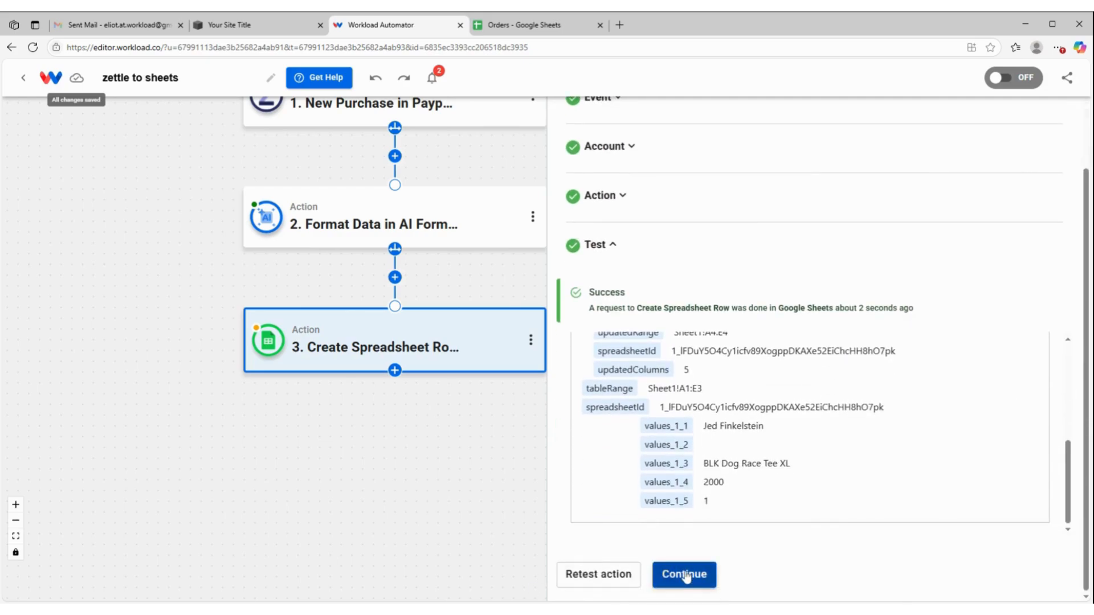
left_click(661, 571)
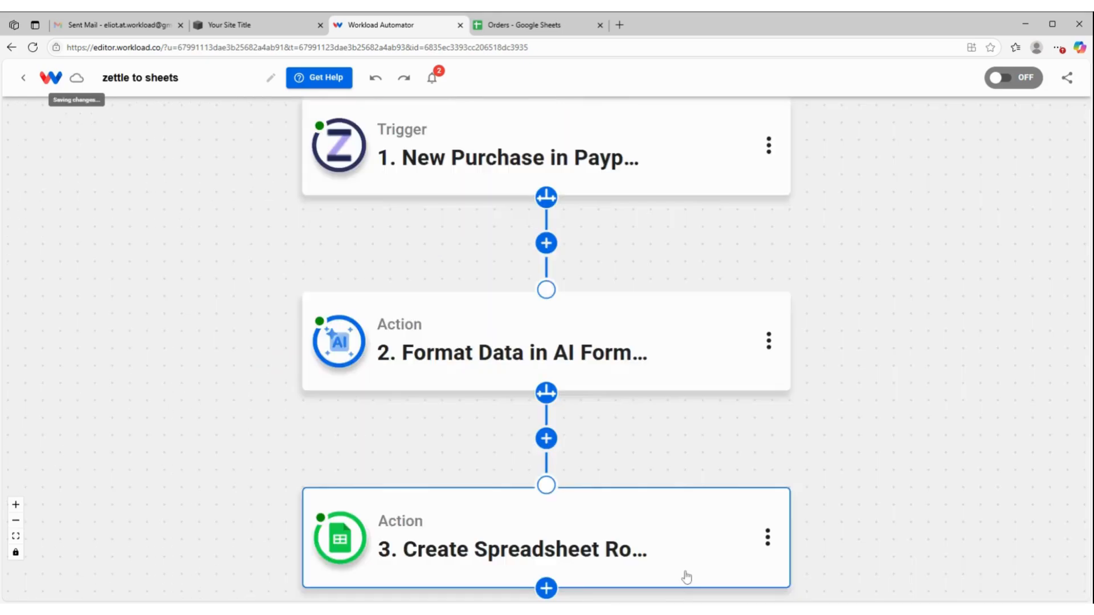
Switch to the Orders spreadsheet in Google Sheets to check the test row, and return to the Workload automation.
left_click(522, 29)
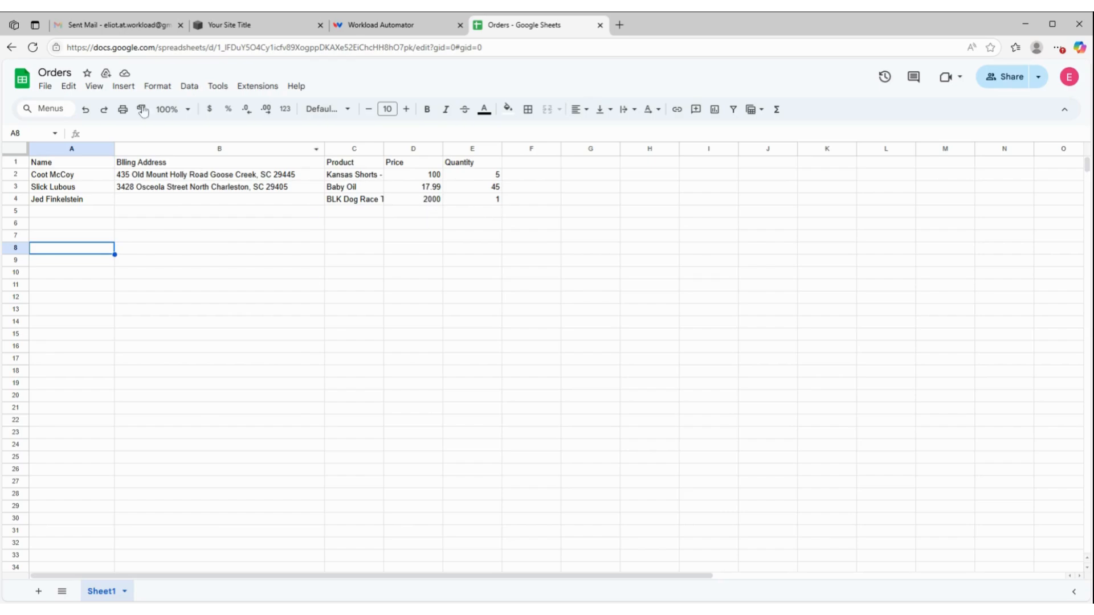
left_click(407, 26)
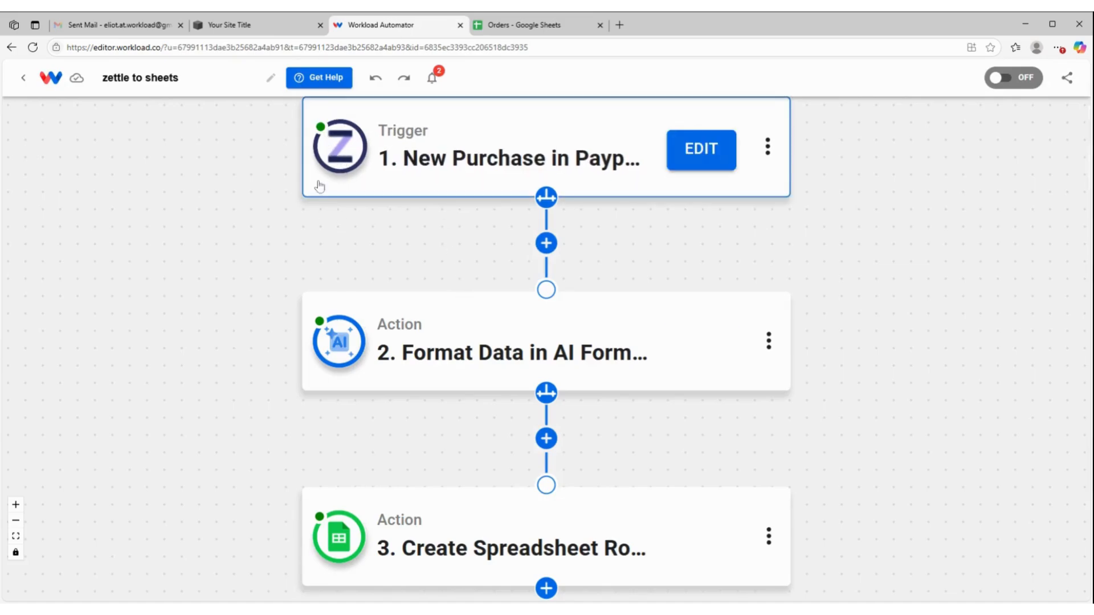
mouse_move(321, 527)
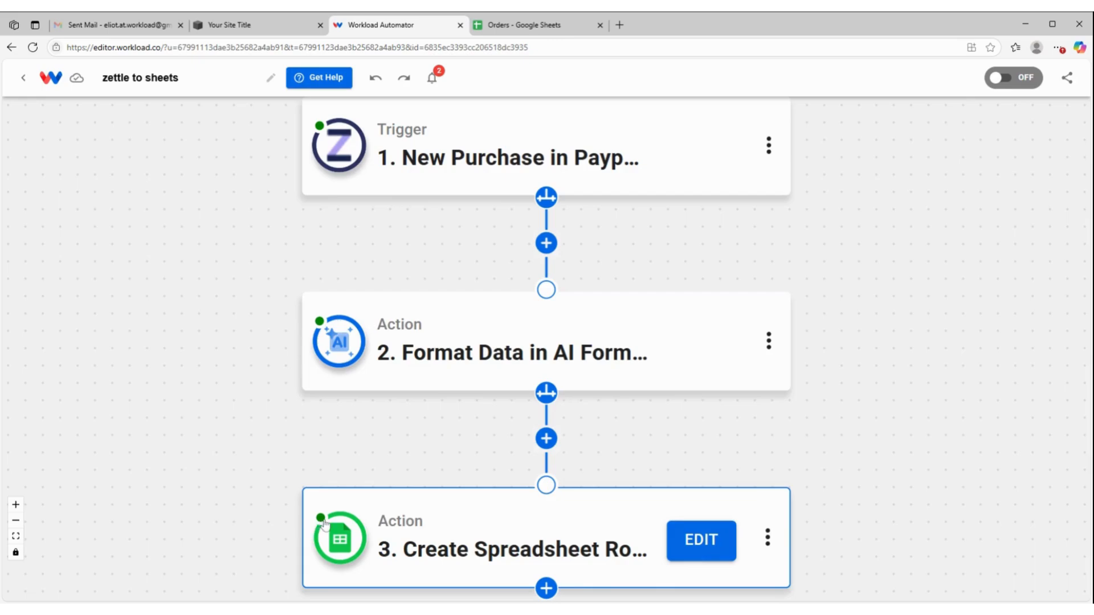